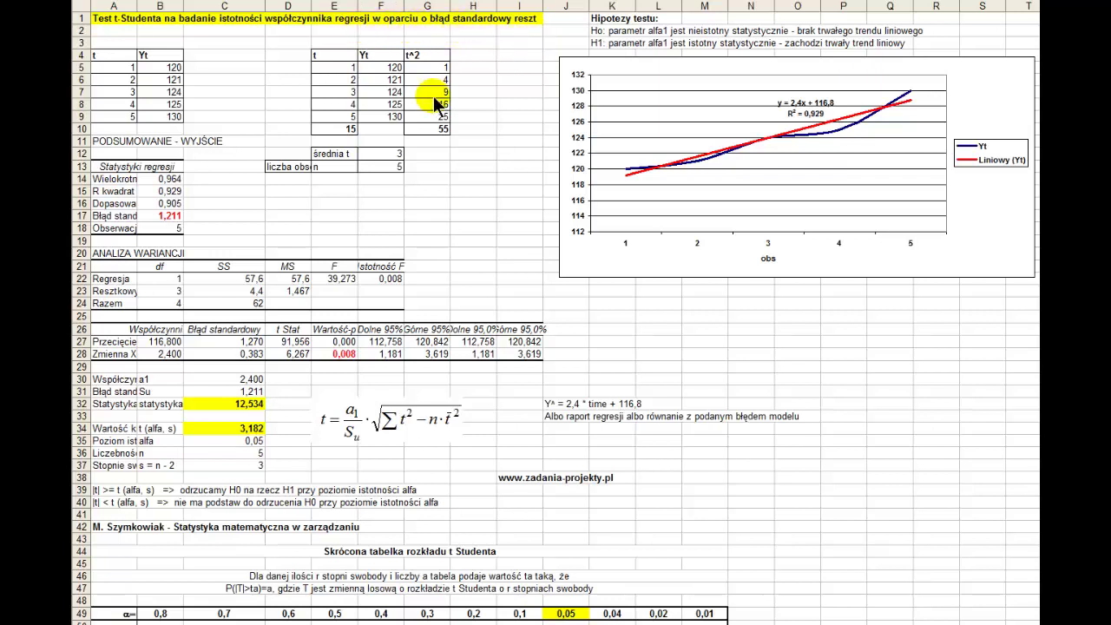
Examine the t and Yt input data in A5:B9 and the regression summary output in A11:I28
drag(102, 56, 139, 126)
drag(126, 67, 126, 111)
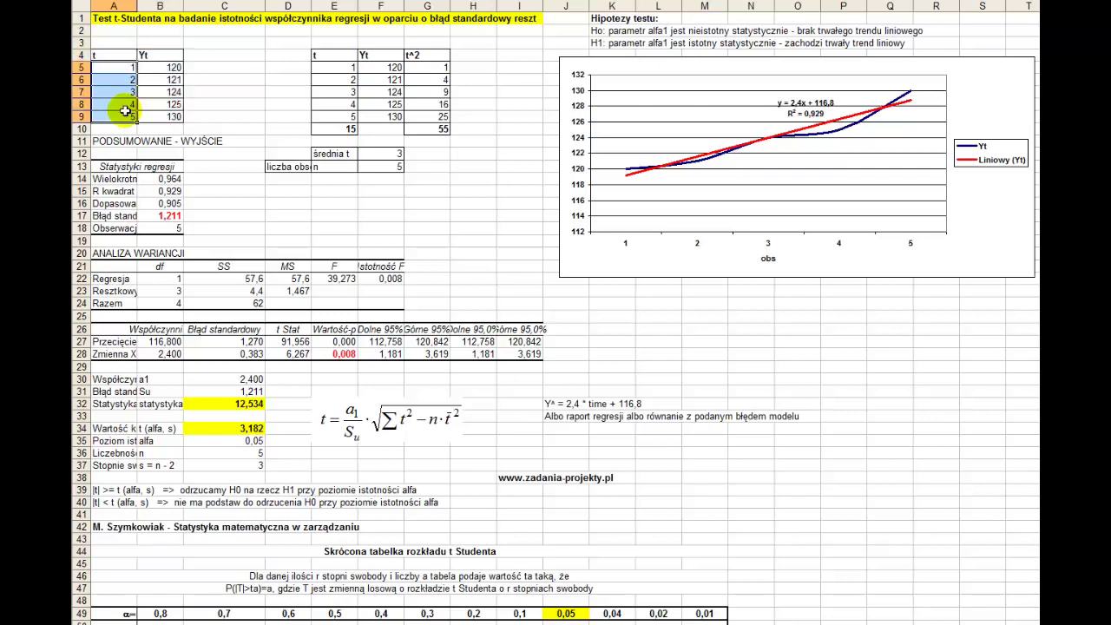
drag(164, 67, 173, 120)
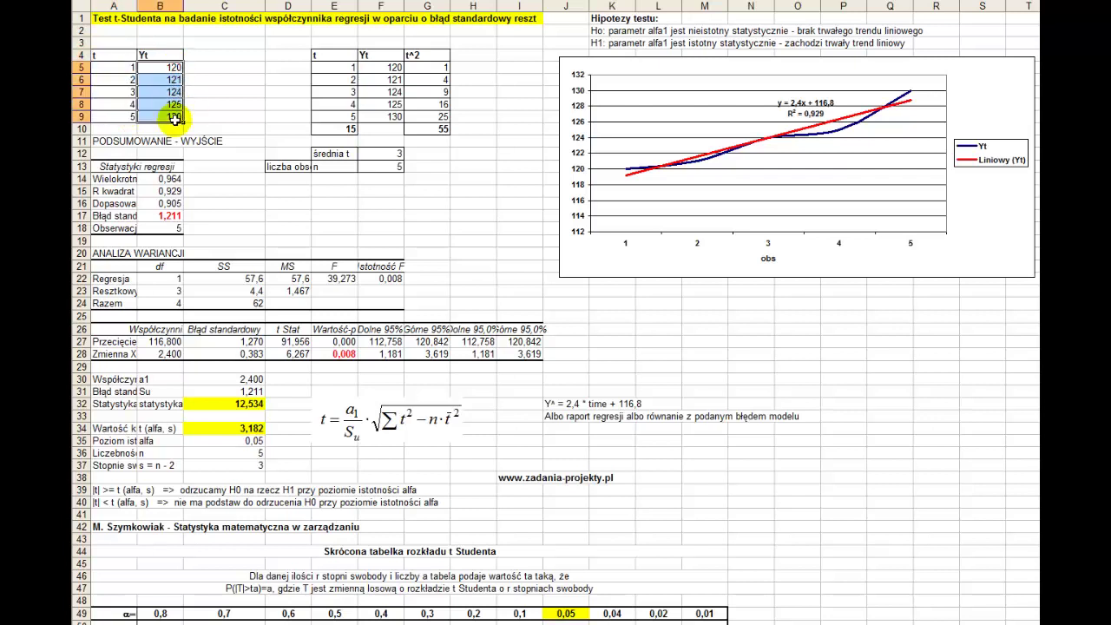
drag(104, 142, 524, 354)
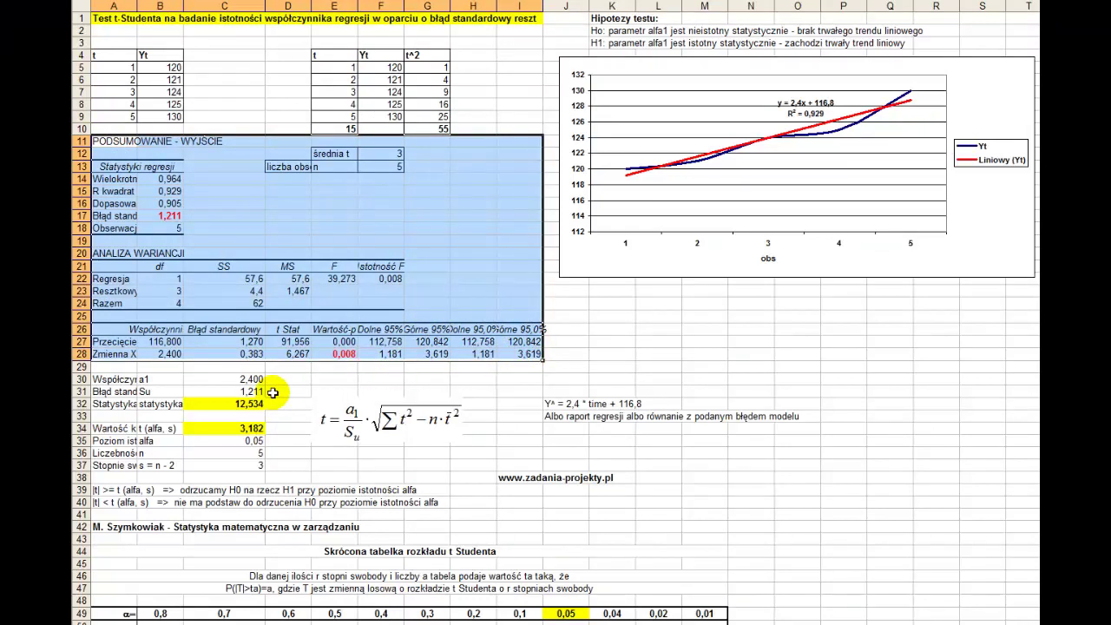
Examine the regression coefficients in A27:B28 and compare the Zmienna X p-value in E28 with hypothesis H1 in K3
drag(162, 342, 119, 354)
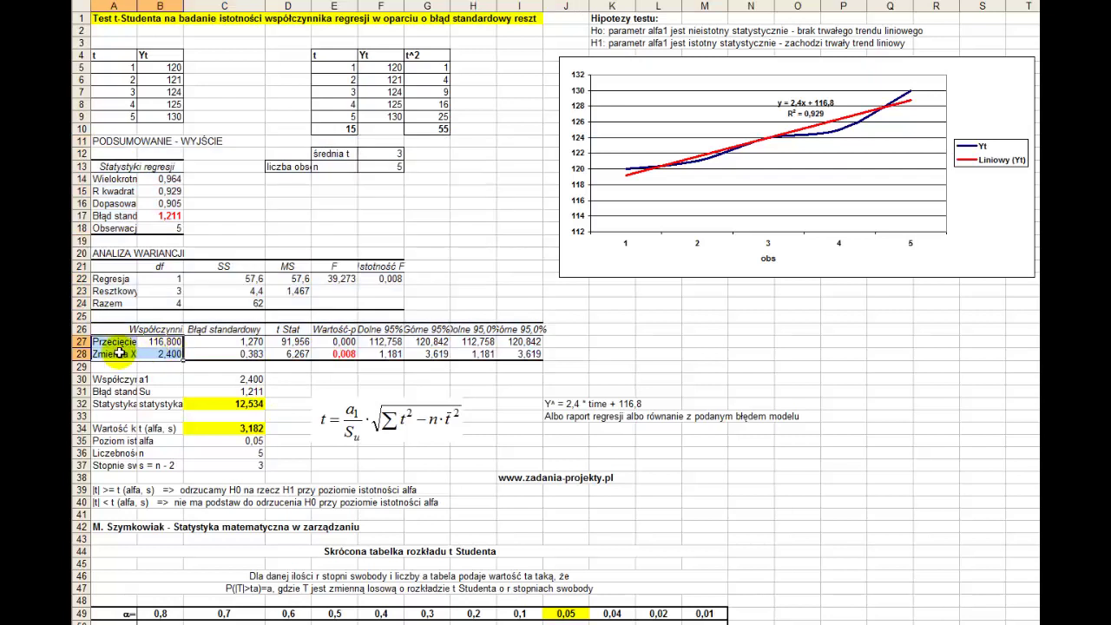
click(335, 354)
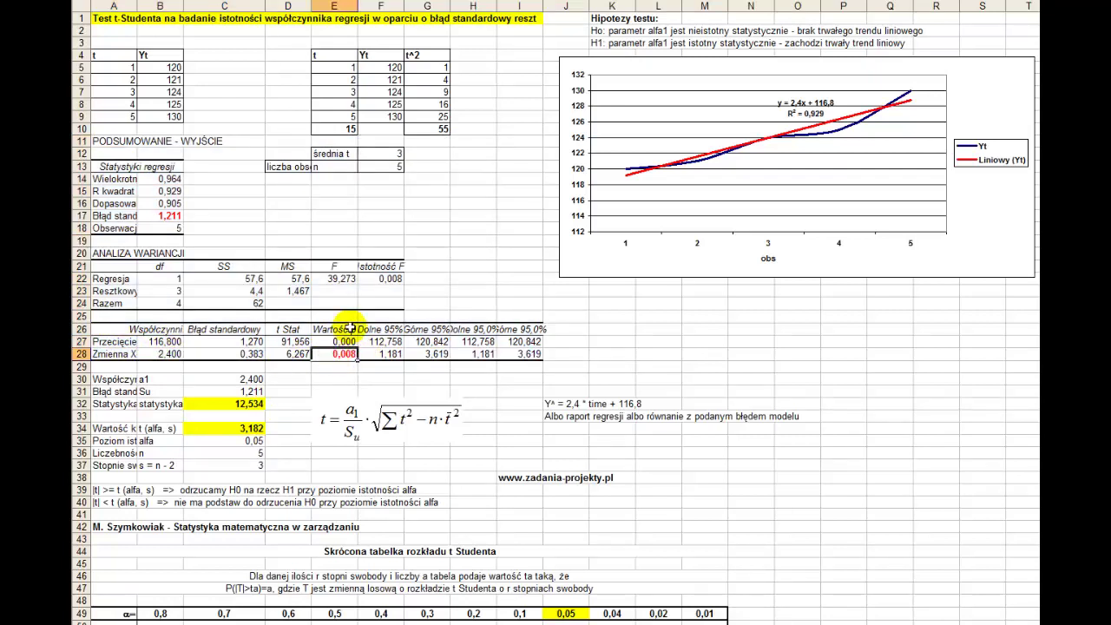
click(121, 354)
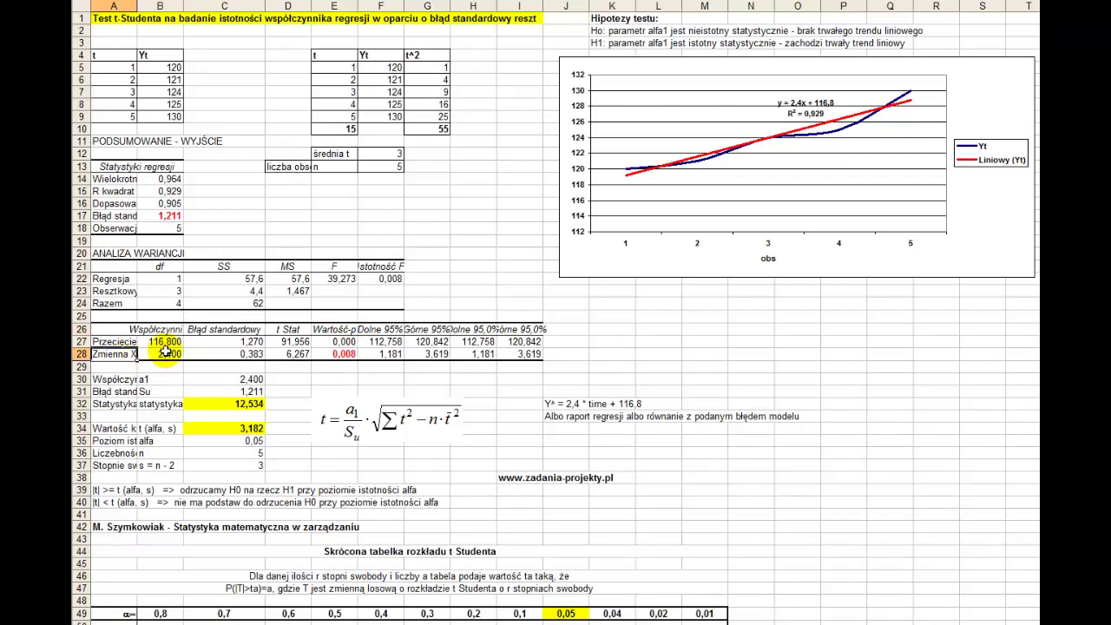
click(347, 354)
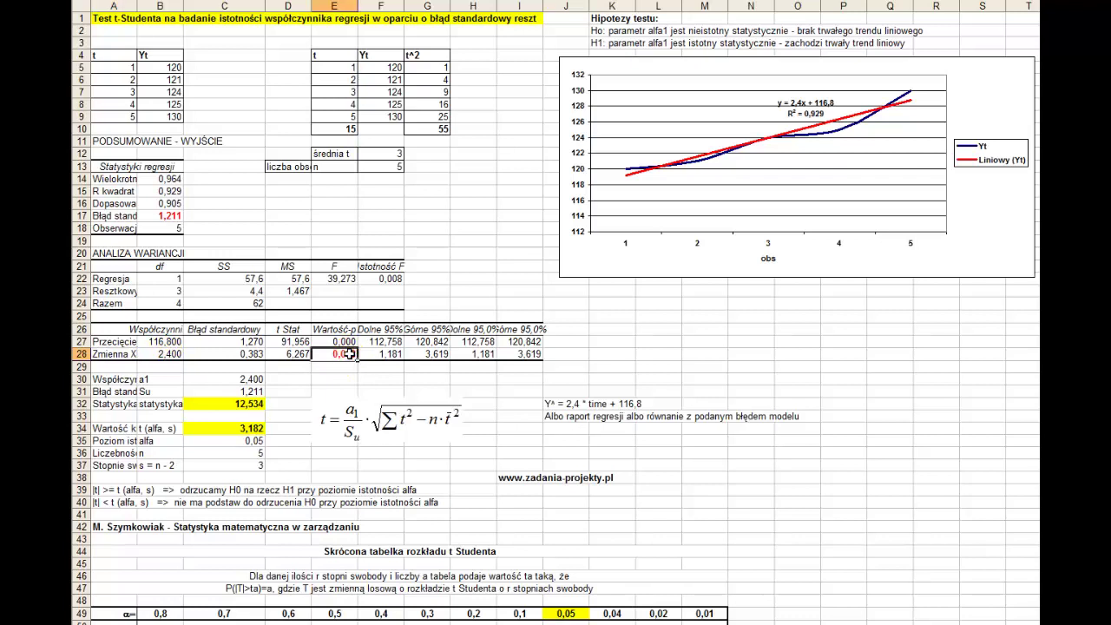
click(170, 350)
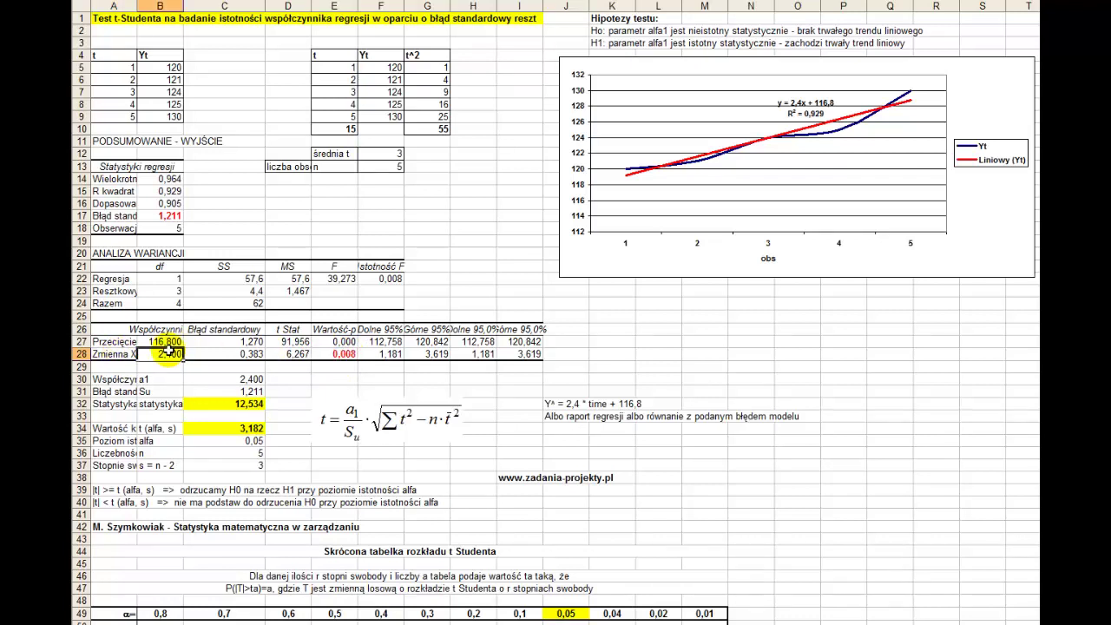
click(347, 354)
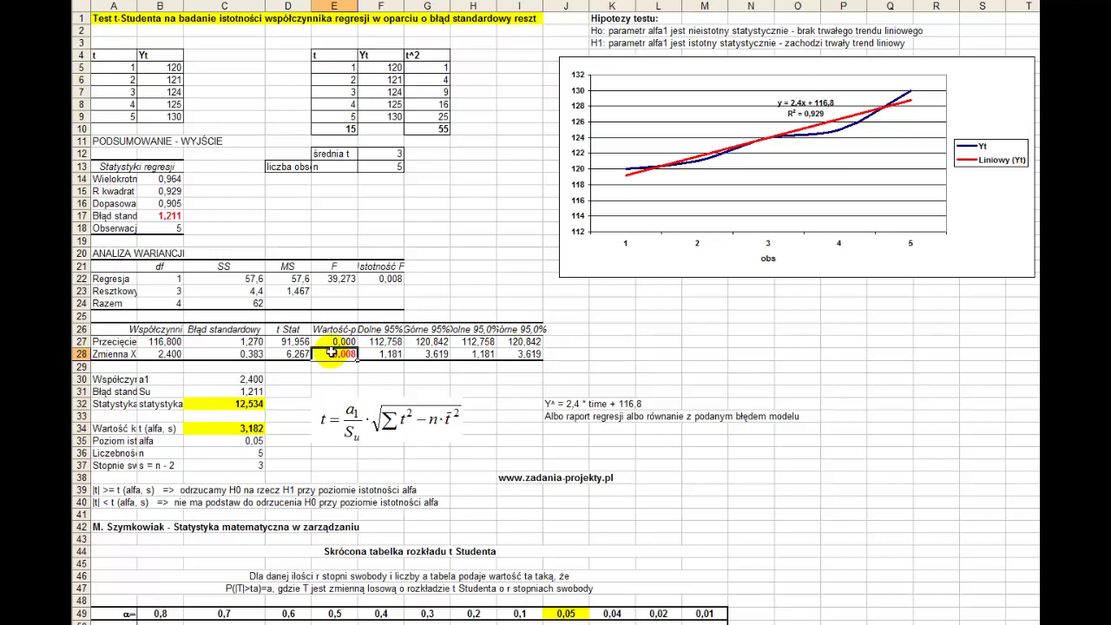
click(117, 357)
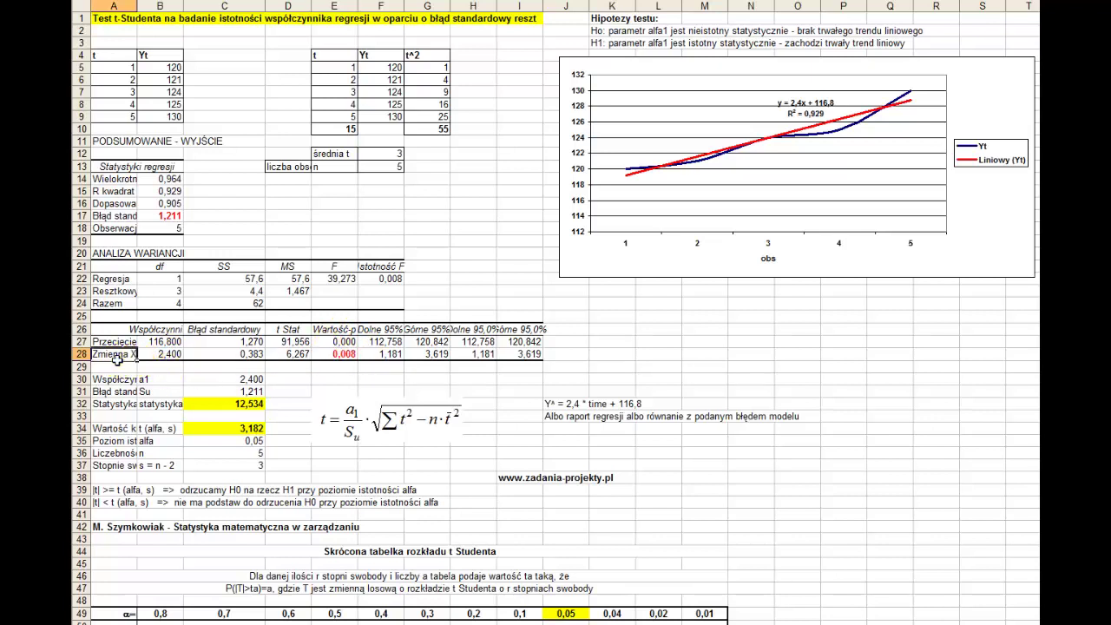
click(343, 353)
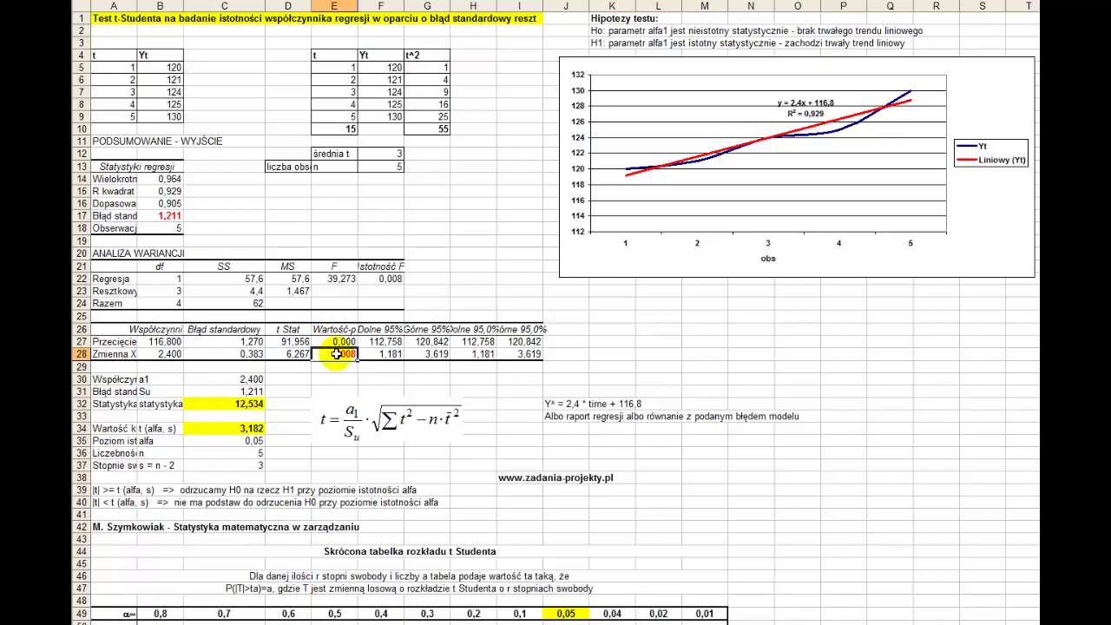
click(597, 43)
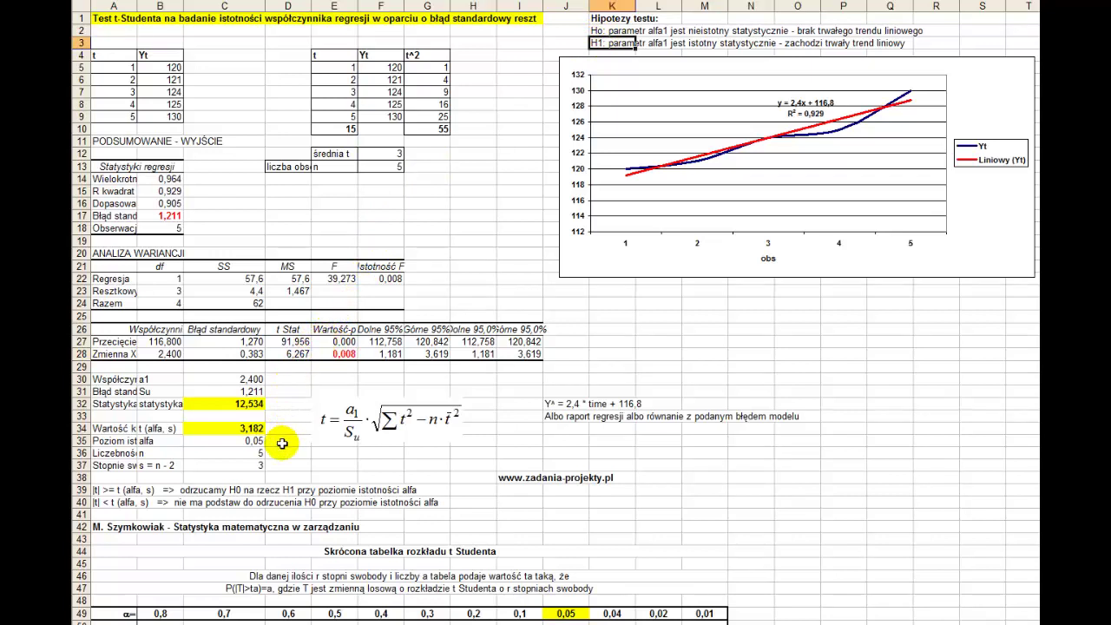
click(339, 356)
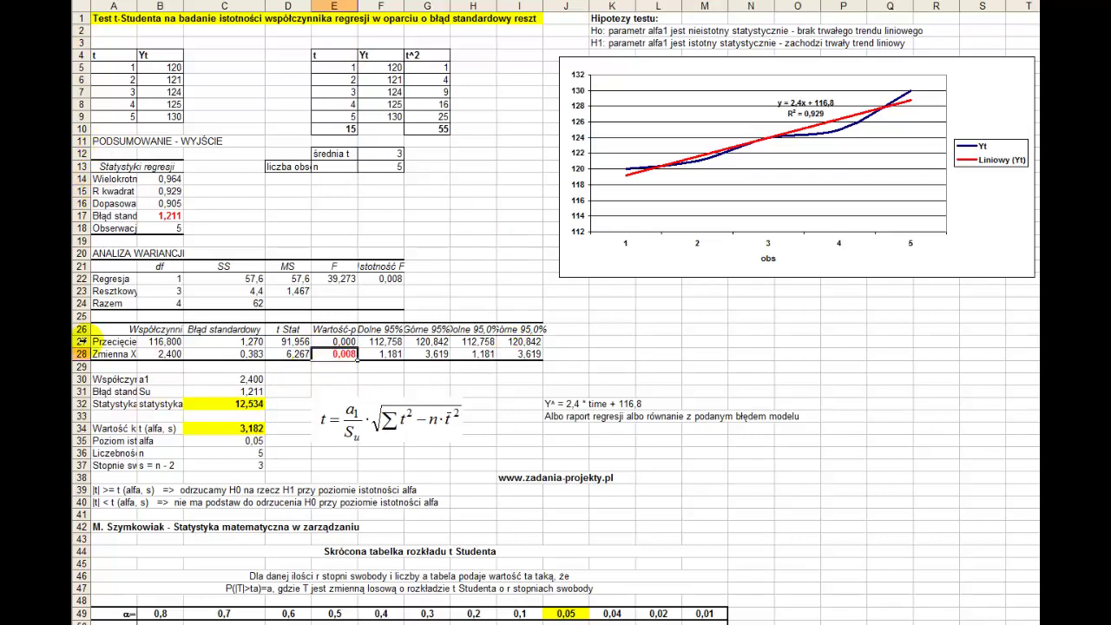
Review the trend equation in J32 alongside the coefficient, standard error and t Stat of Zmienna X in row 28
click(552, 406)
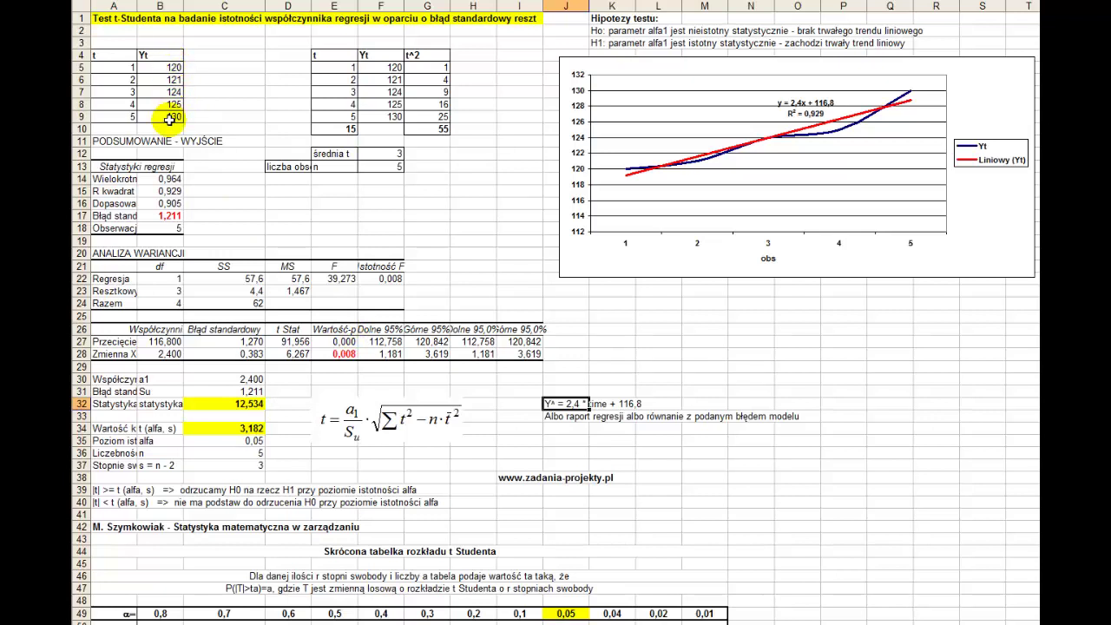
click(228, 352)
click(160, 355)
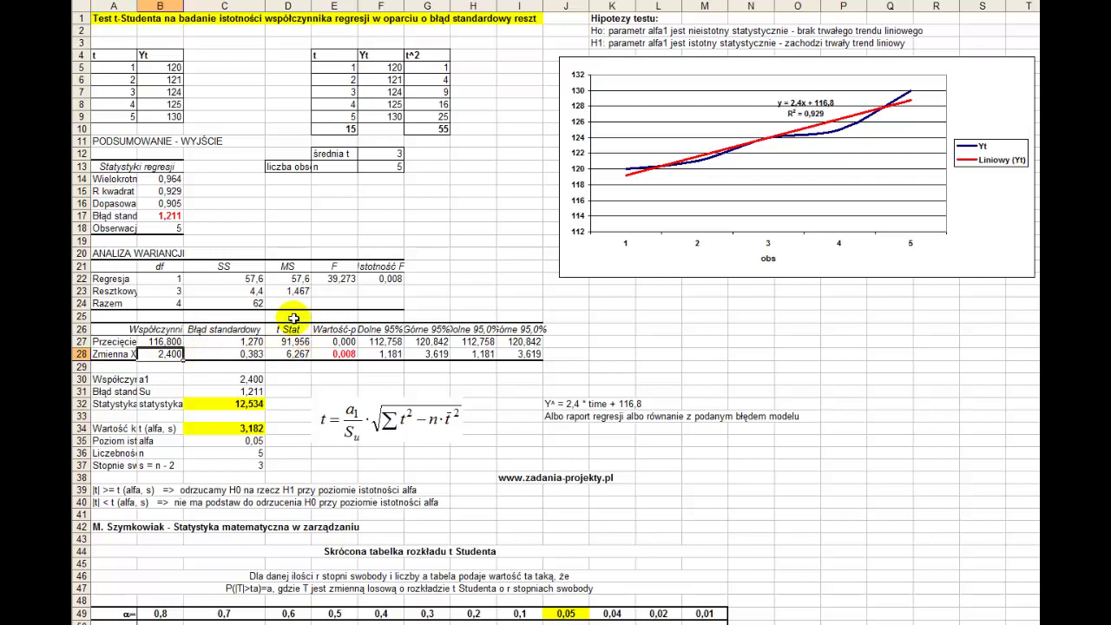
drag(291, 330, 292, 356)
click(296, 355)
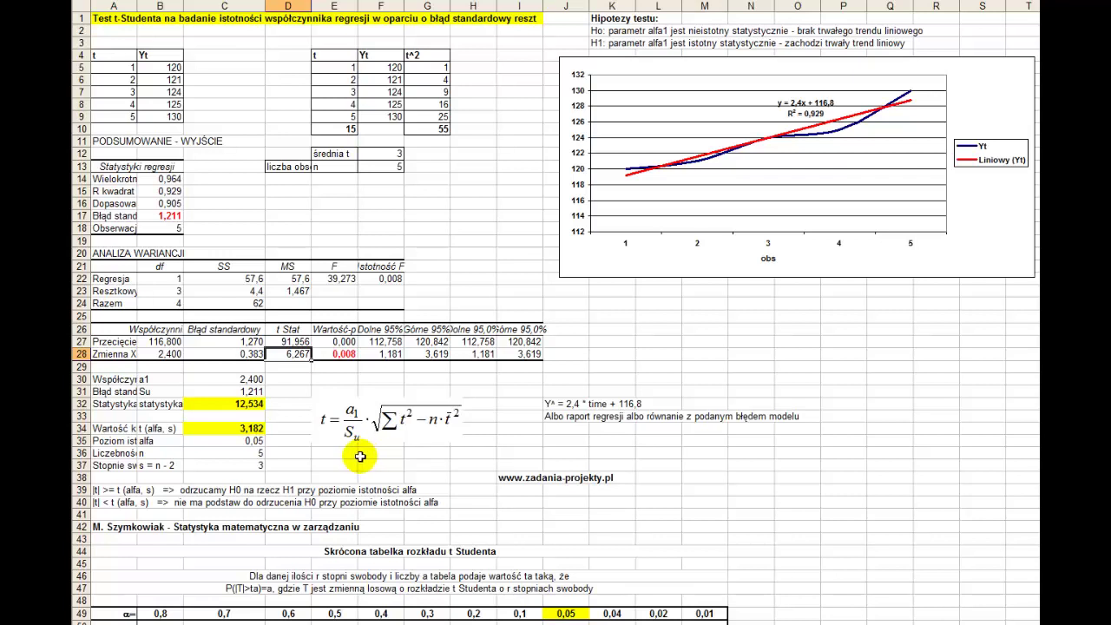
Check the a1 coefficient in C30 and trace the standard error Su in C31 to the regression statistics in B17
click(108, 532)
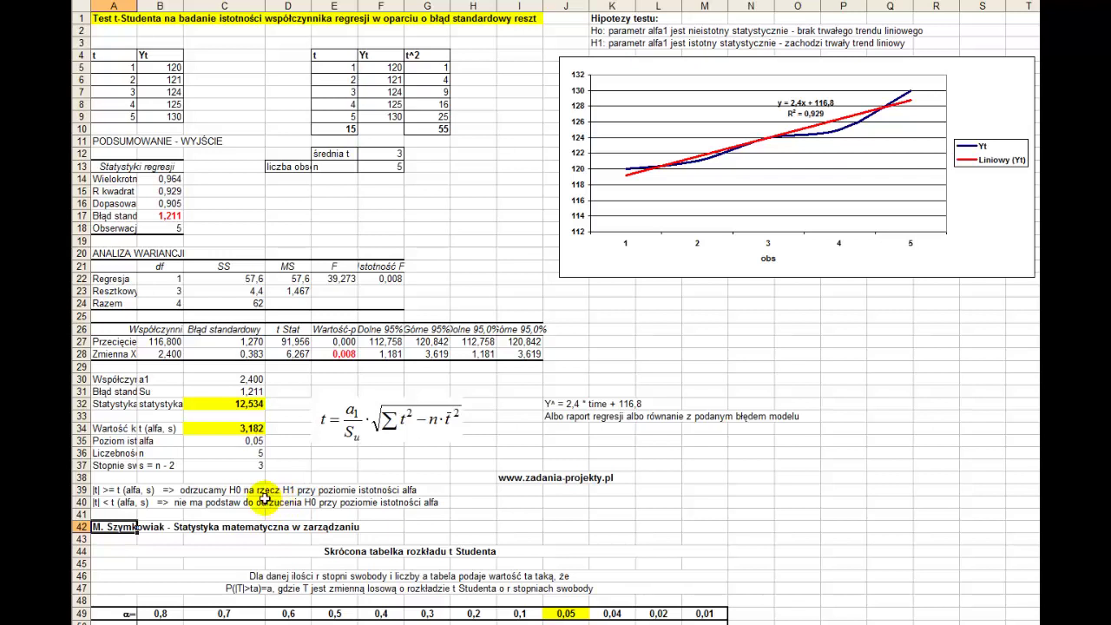
click(111, 379)
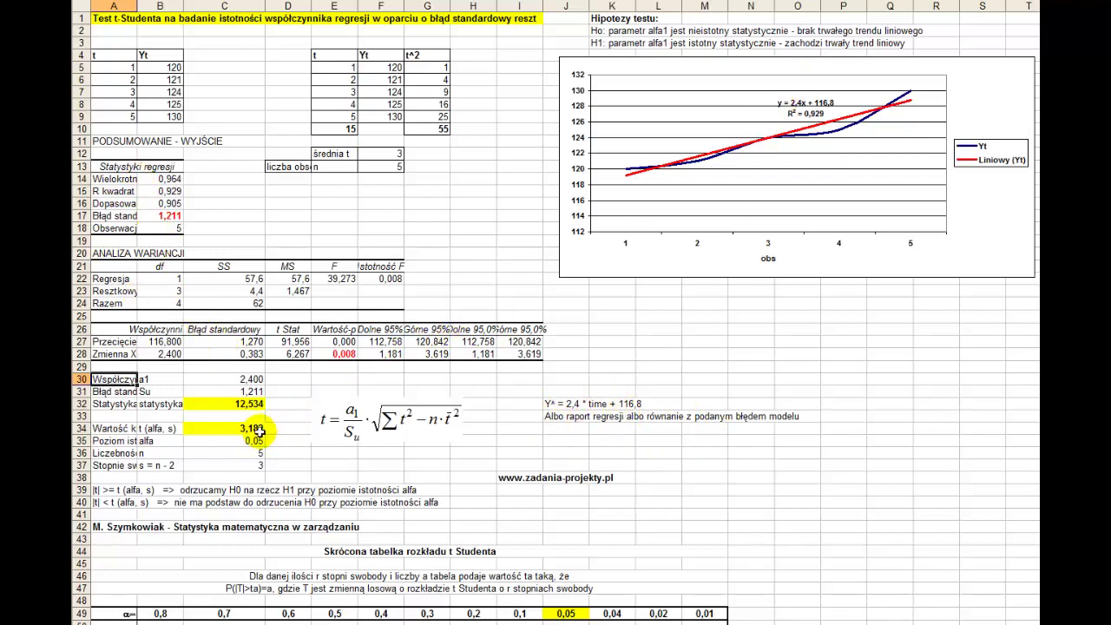
key(Right)
key(Right)
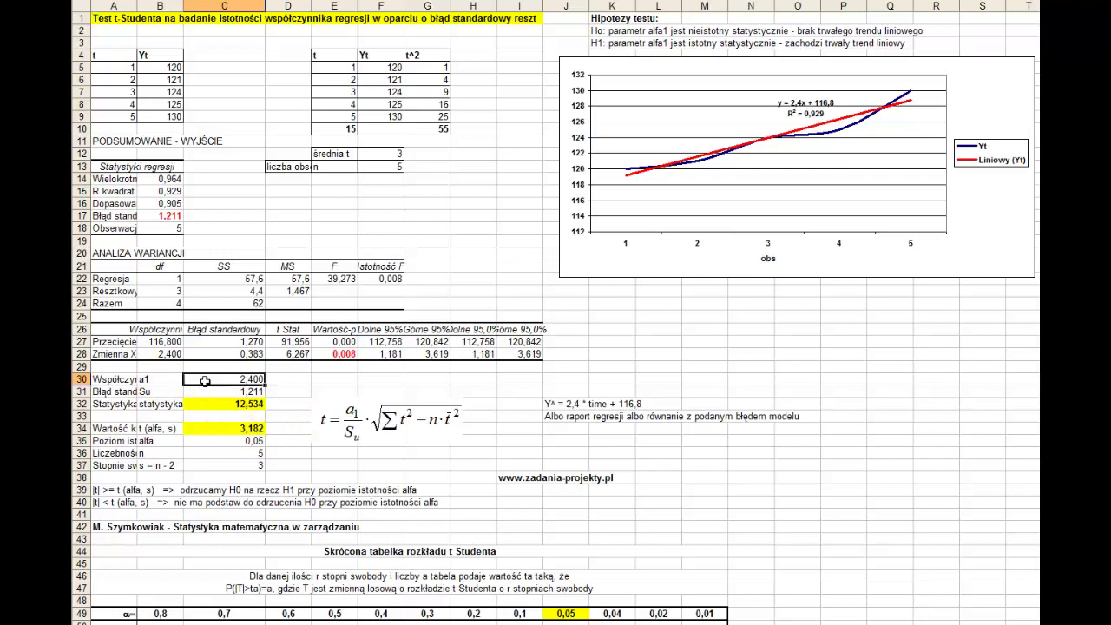
click(150, 393)
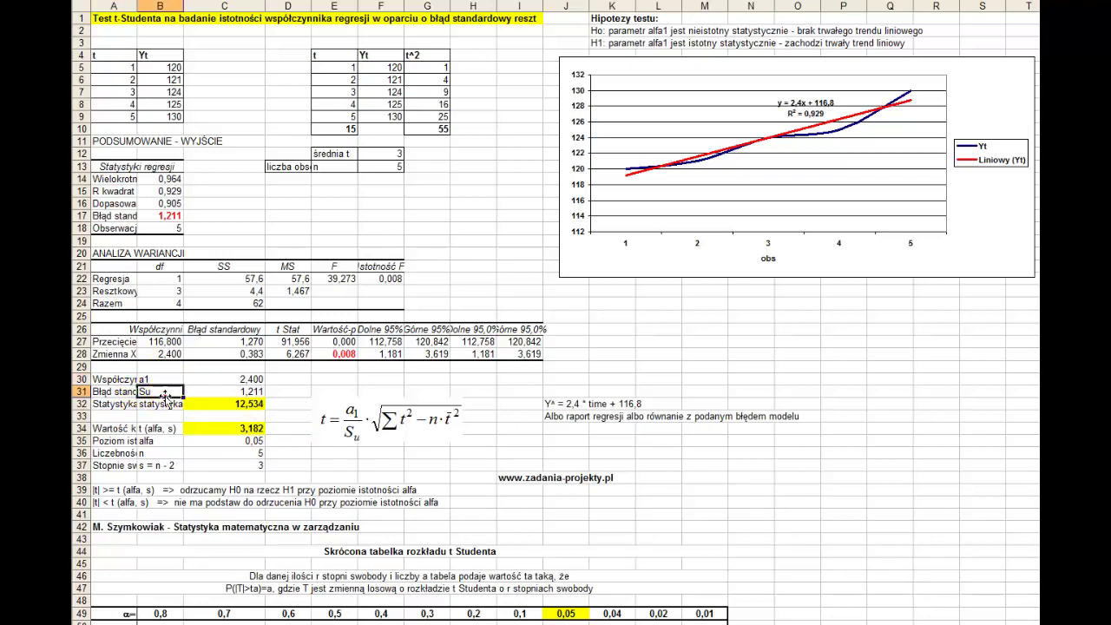
click(219, 394)
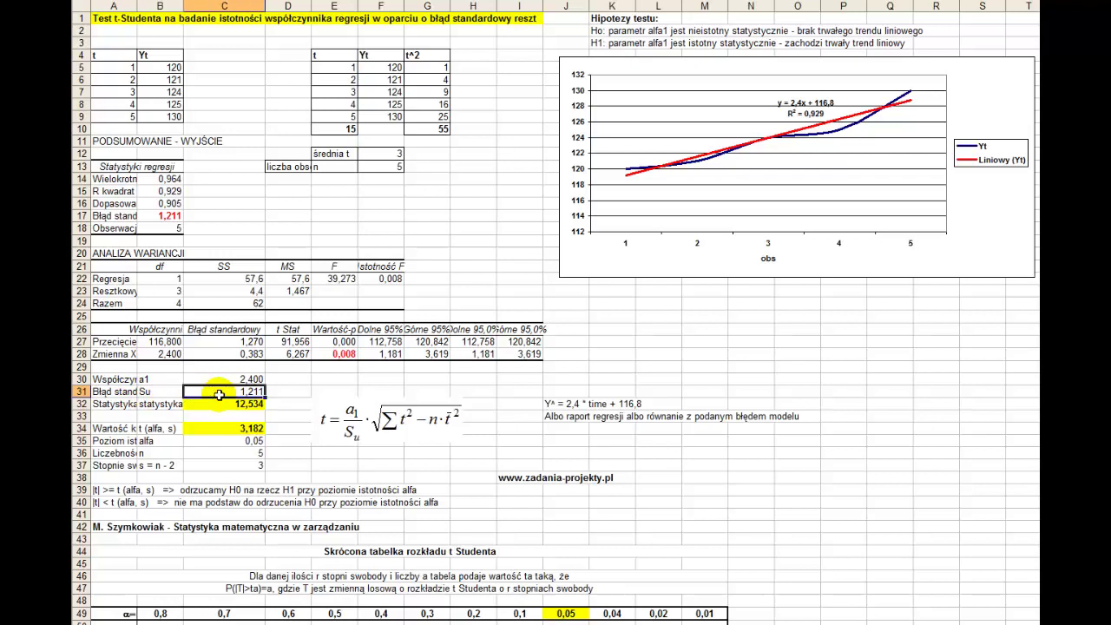
click(161, 215)
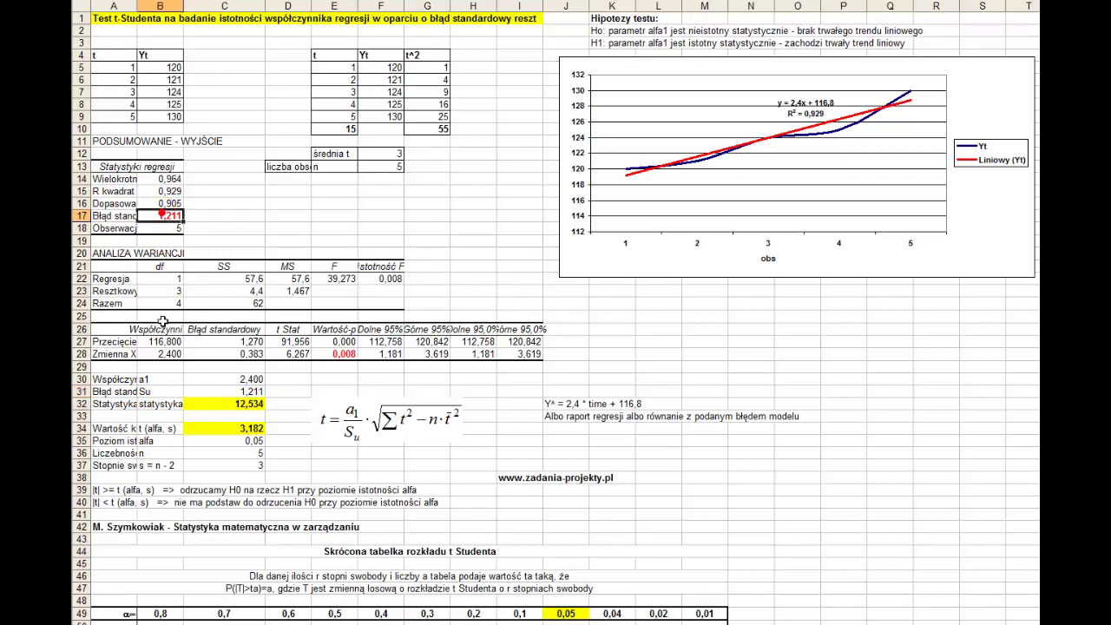
drag(117, 215, 162, 215)
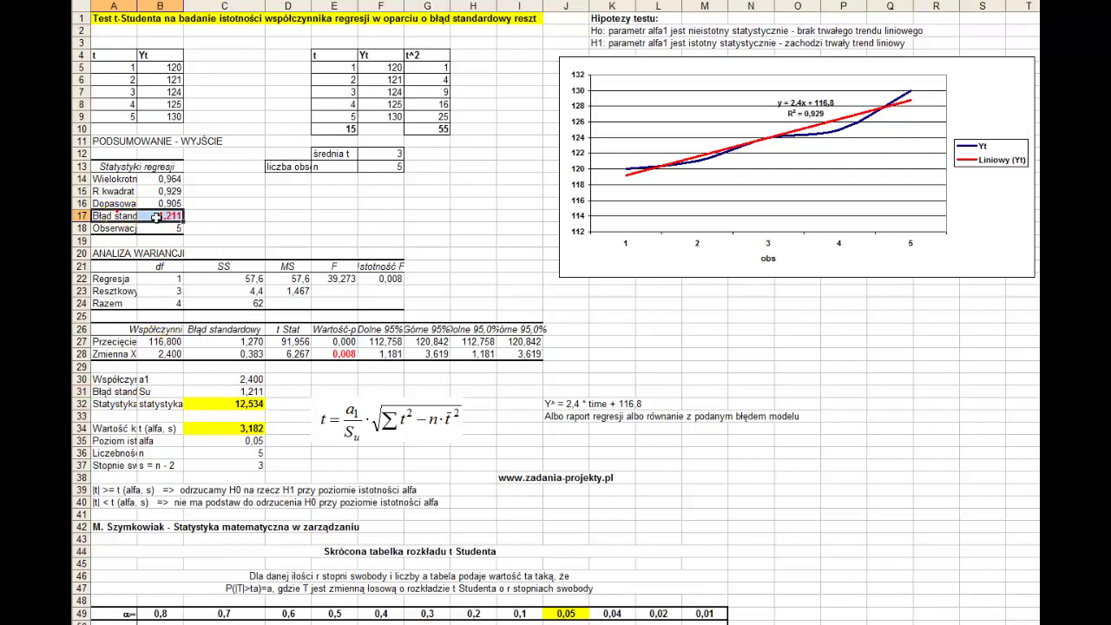
Inspect the formula behind the test statistic in C32 and leave it unchanged
click(227, 404)
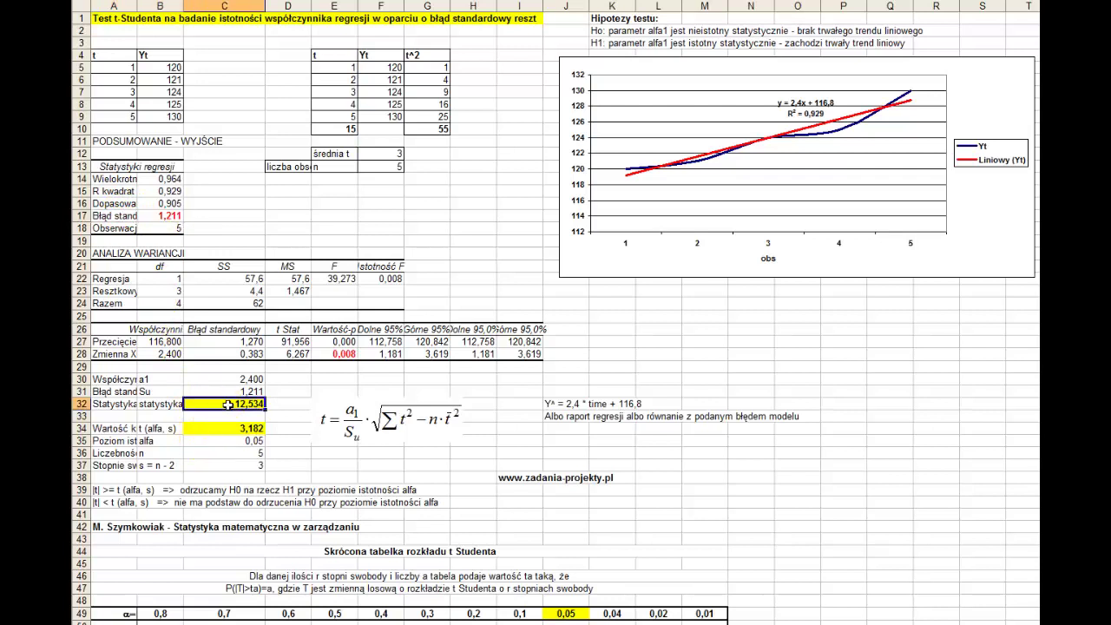
double_click(228, 404)
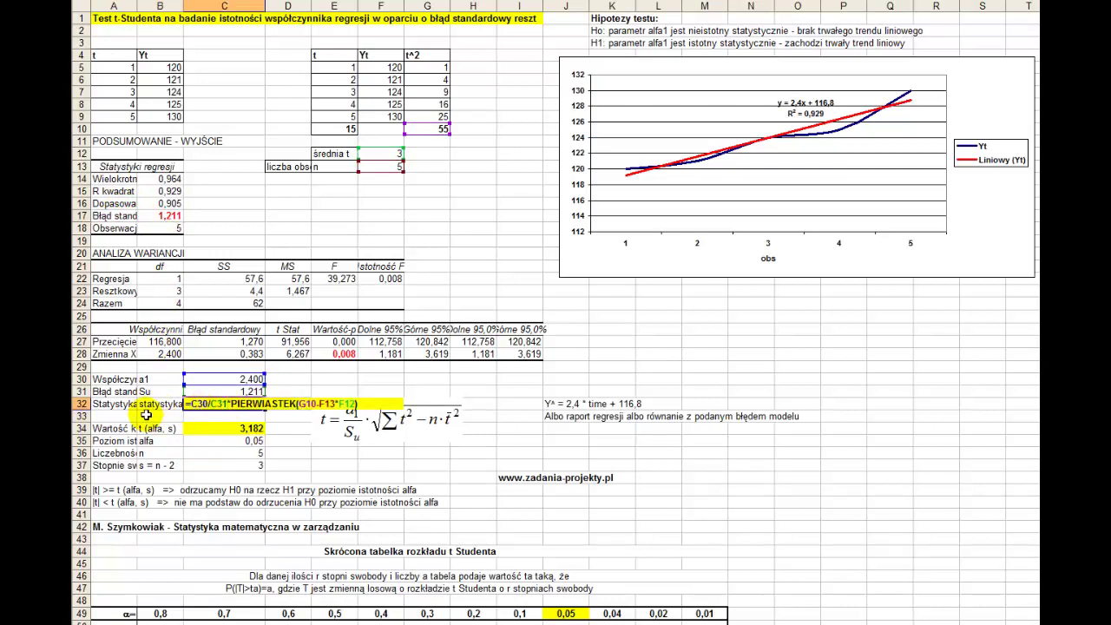
key(Escape)
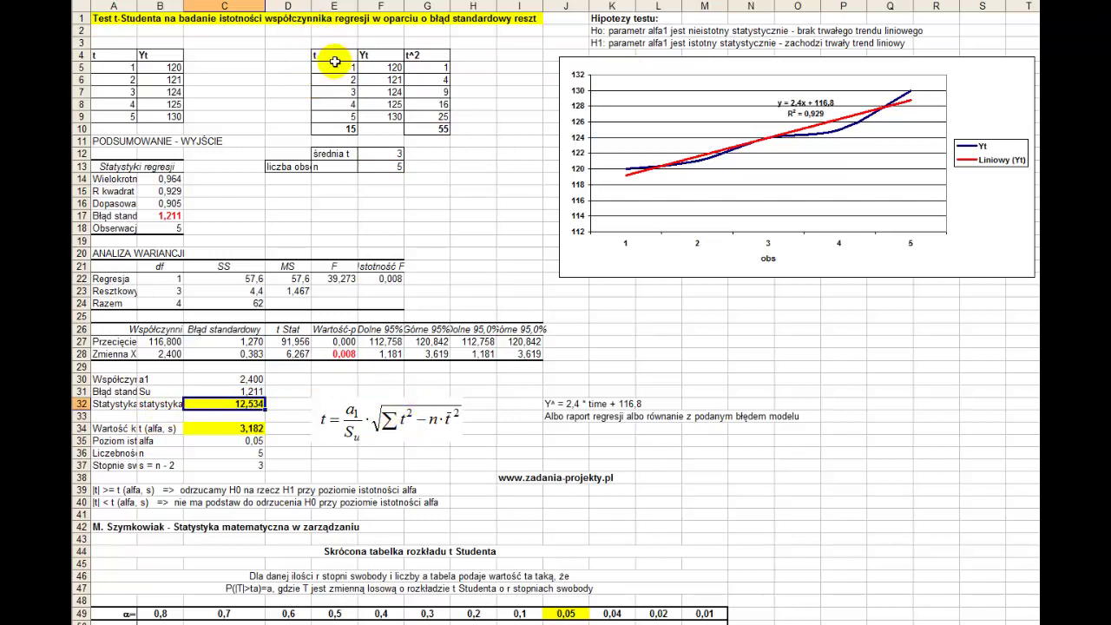
Examine the t, Yt and t^2 columns of the auxiliary table in E4:G9 and the t^2 sum in G10
drag(339, 57, 330, 116)
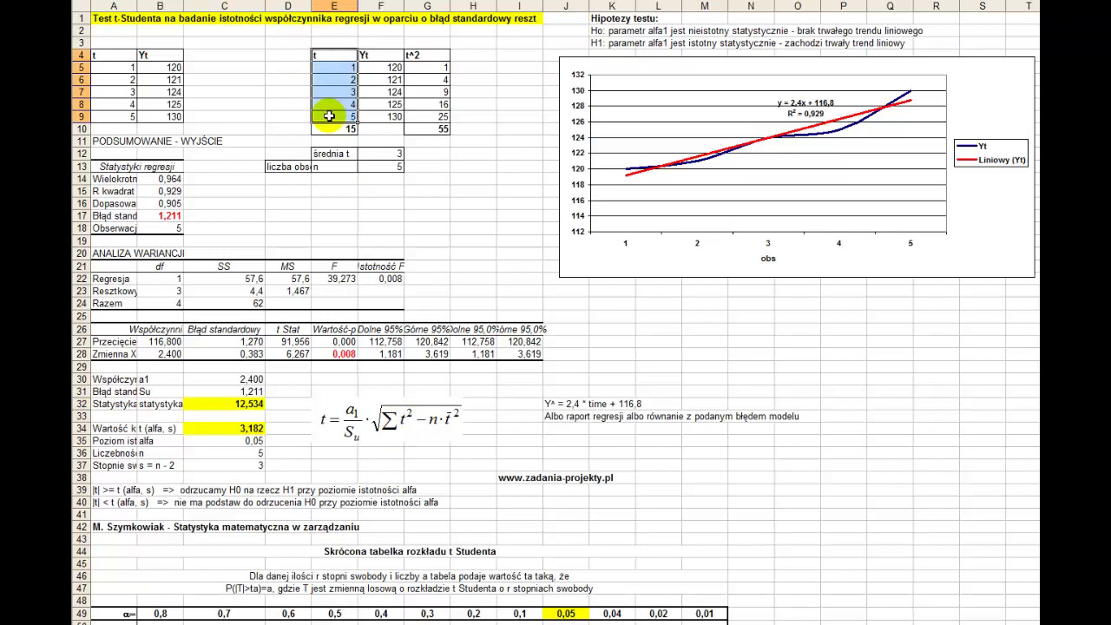
drag(417, 55, 425, 116)
drag(429, 65, 426, 113)
click(417, 131)
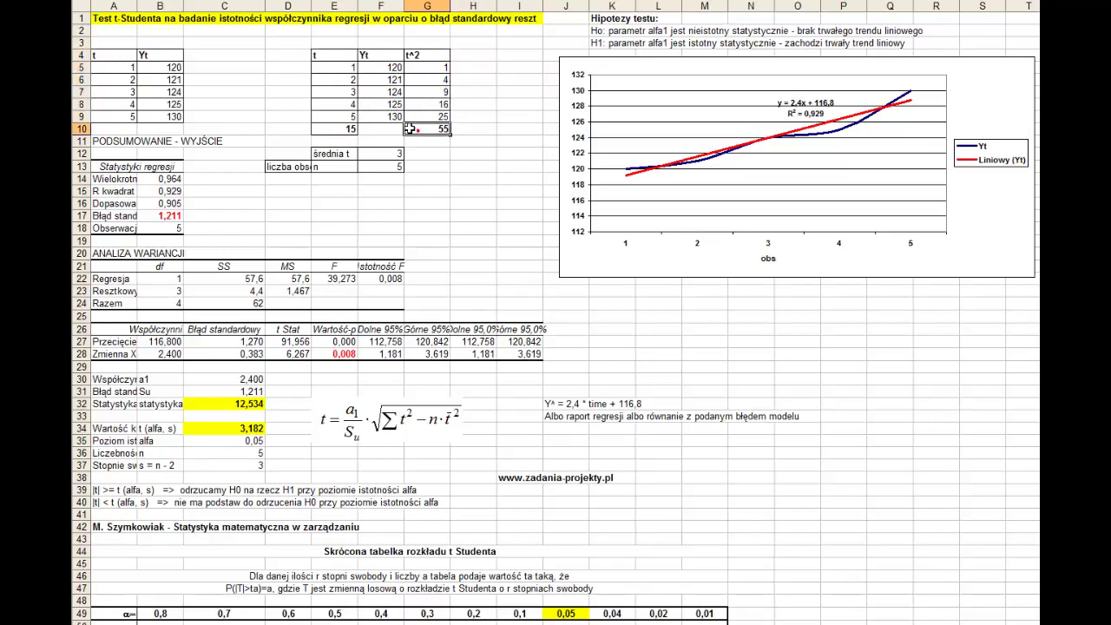
drag(316, 63, 317, 115)
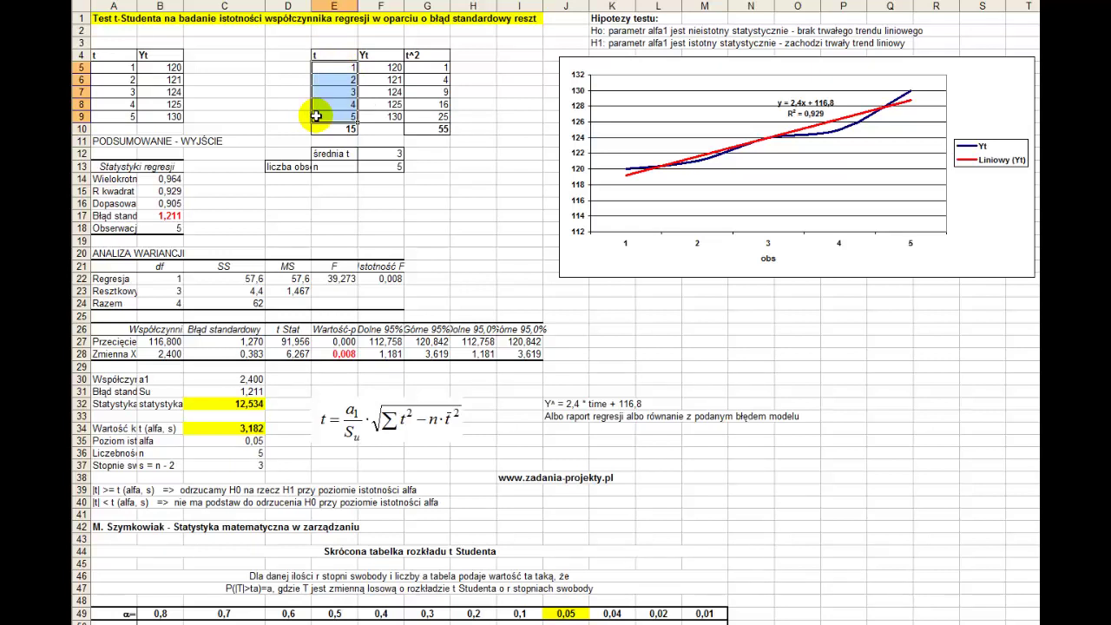
drag(383, 63, 383, 128)
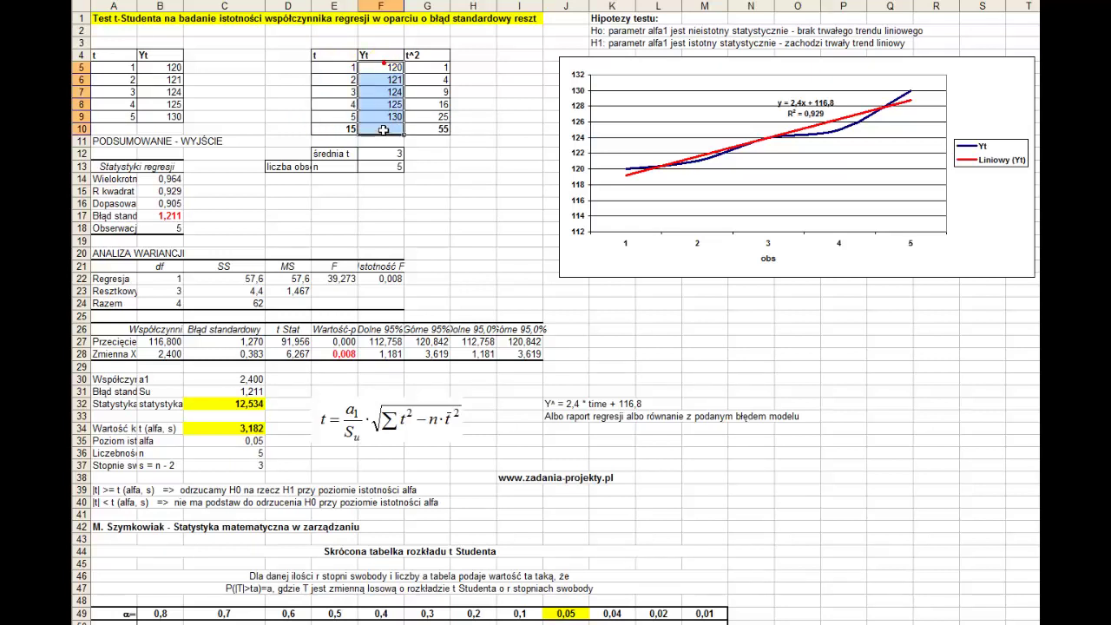
drag(348, 66, 349, 116)
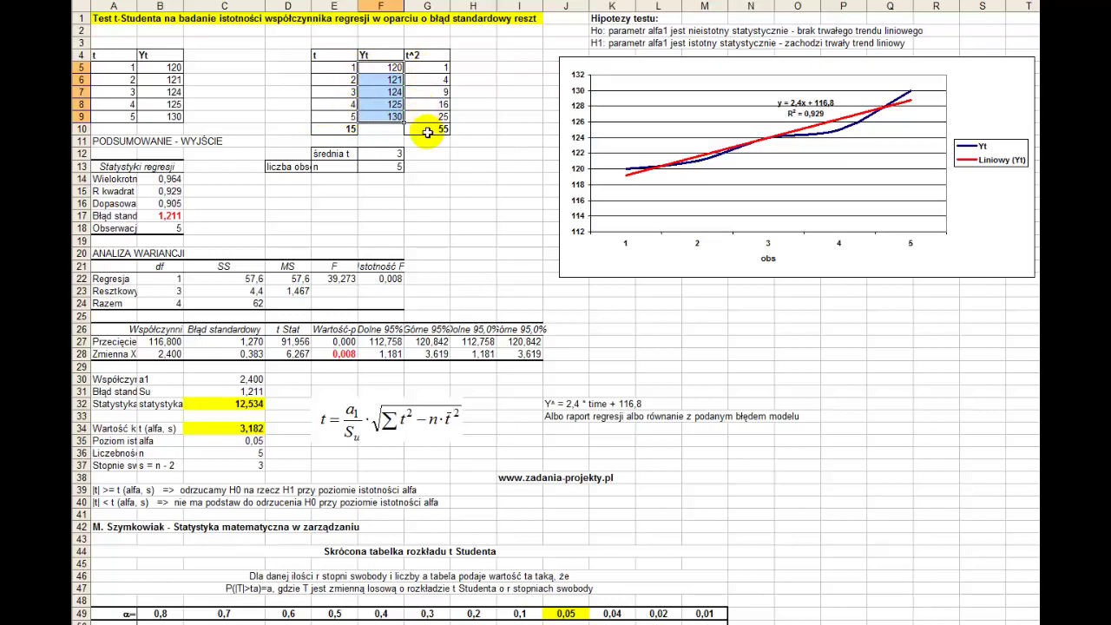
click(427, 130)
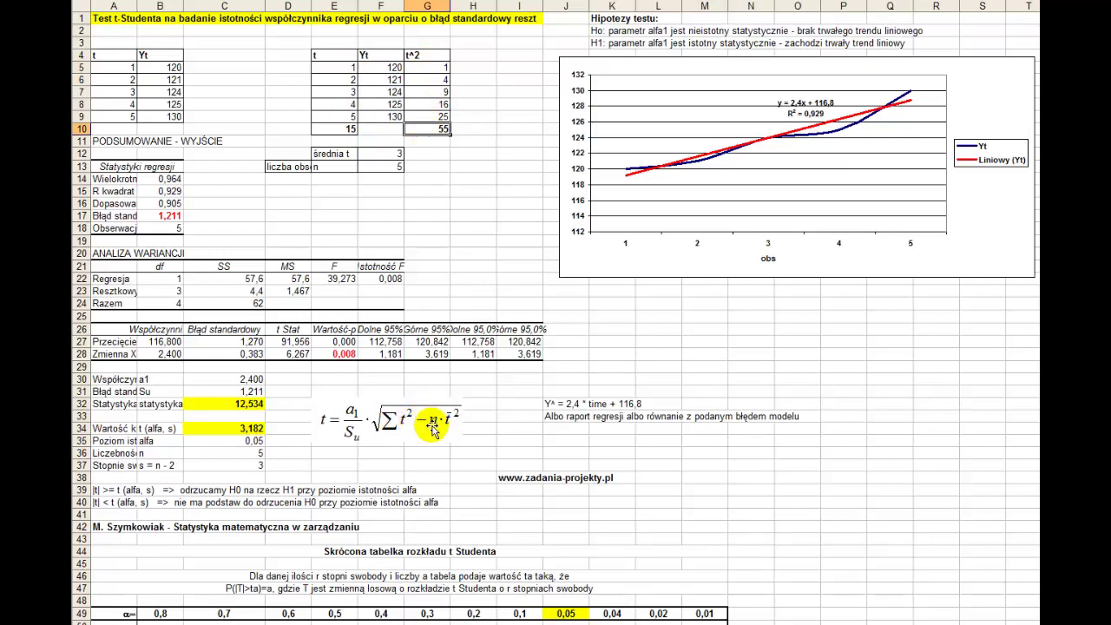
Review the last observation in A9, the t values and their sum in E5:E10, and the mean of t in F12
click(112, 115)
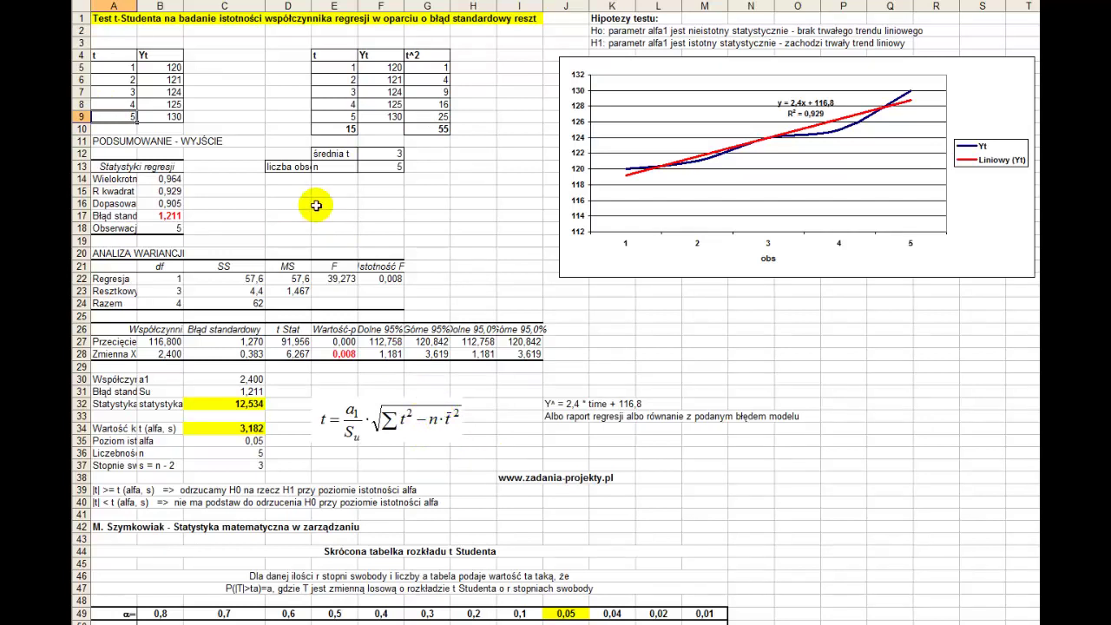
drag(348, 66, 348, 114)
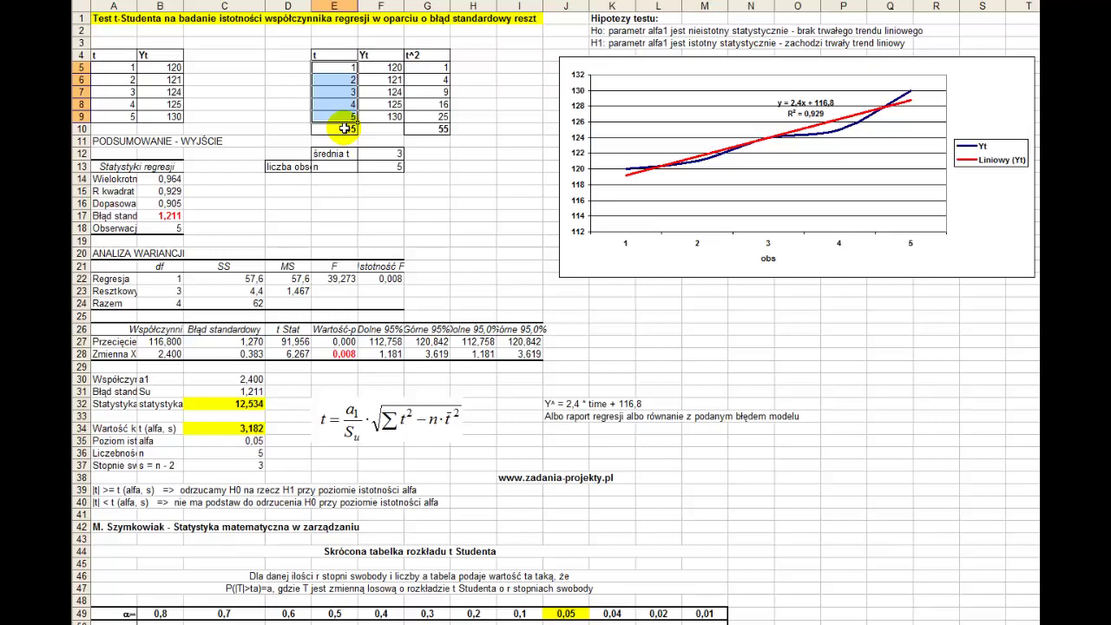
click(344, 128)
click(390, 154)
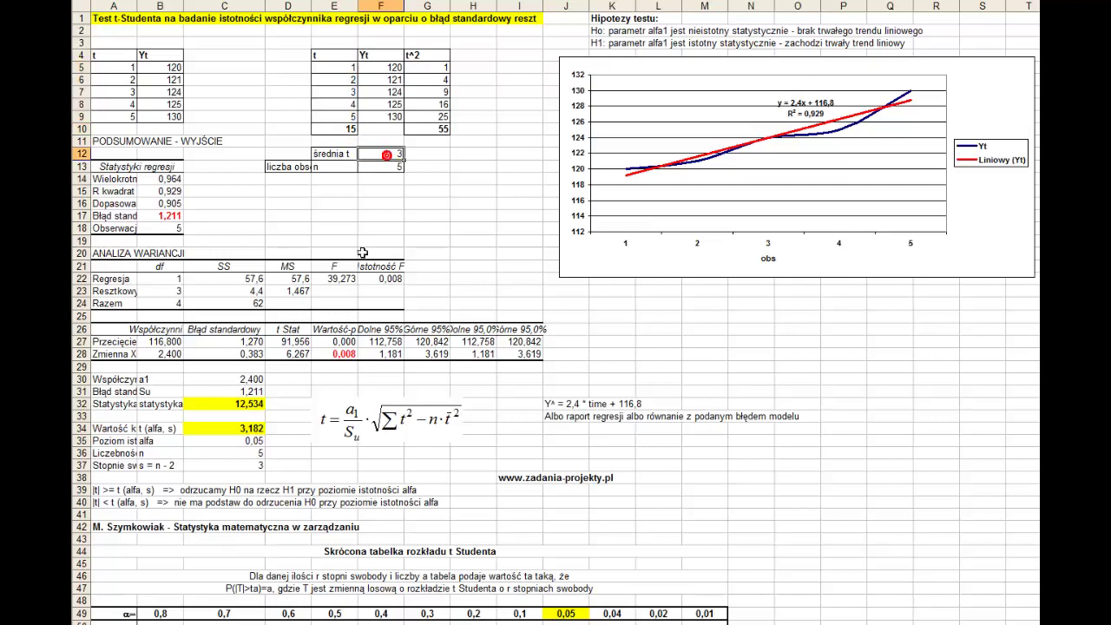
Trace the test statistic formula in C32 to its inputs in C30, C31, G10, F13 and F12, leaving the formula as it is
click(229, 406)
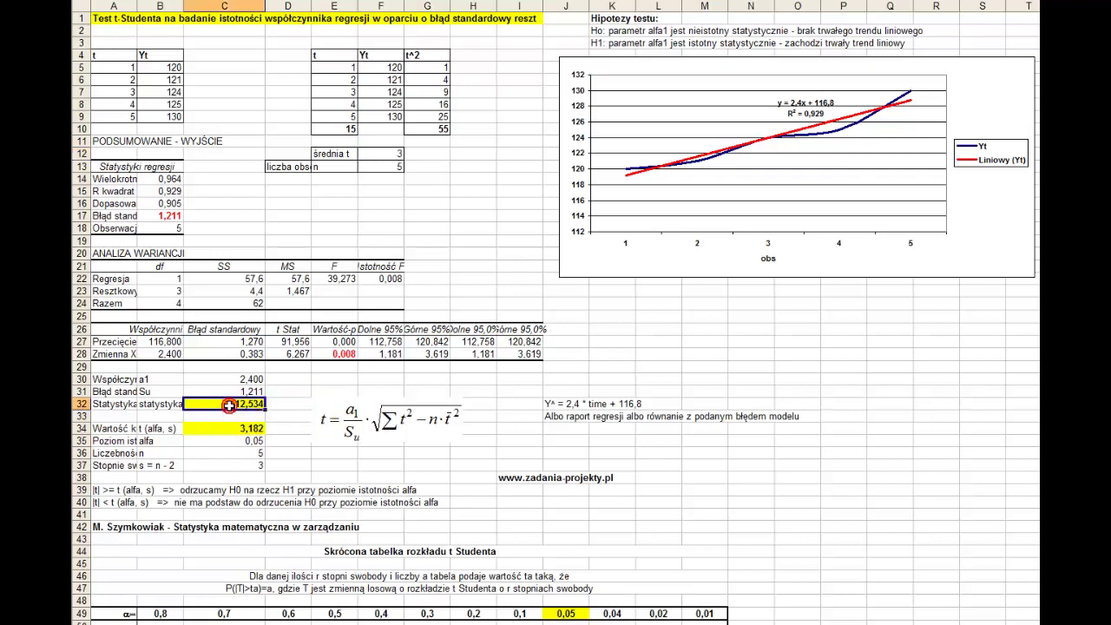
double_click(228, 406)
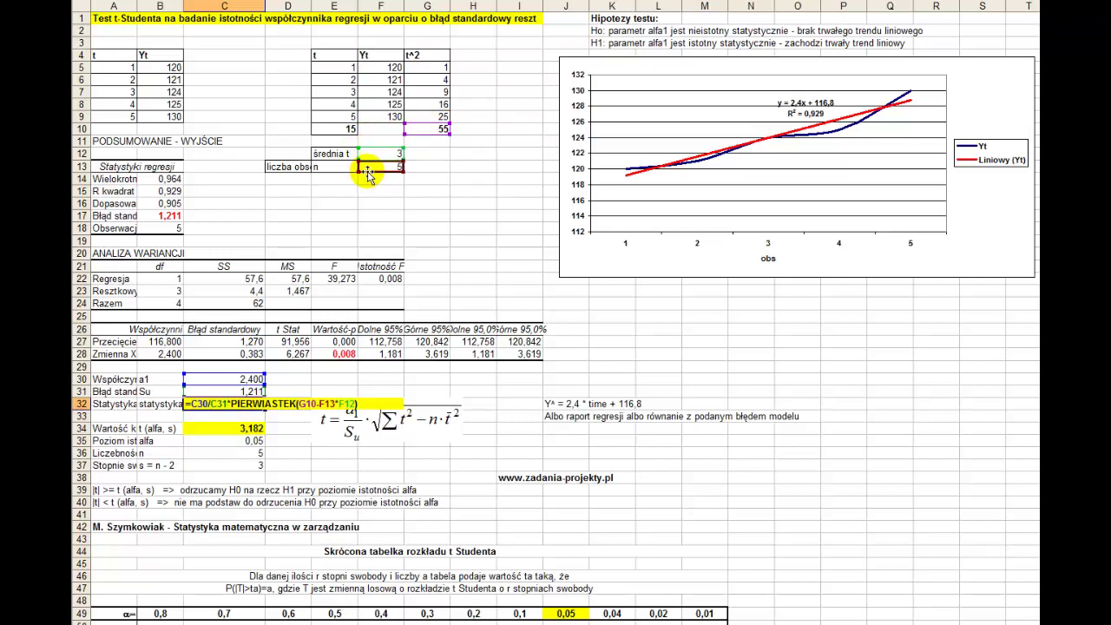
key(Return)
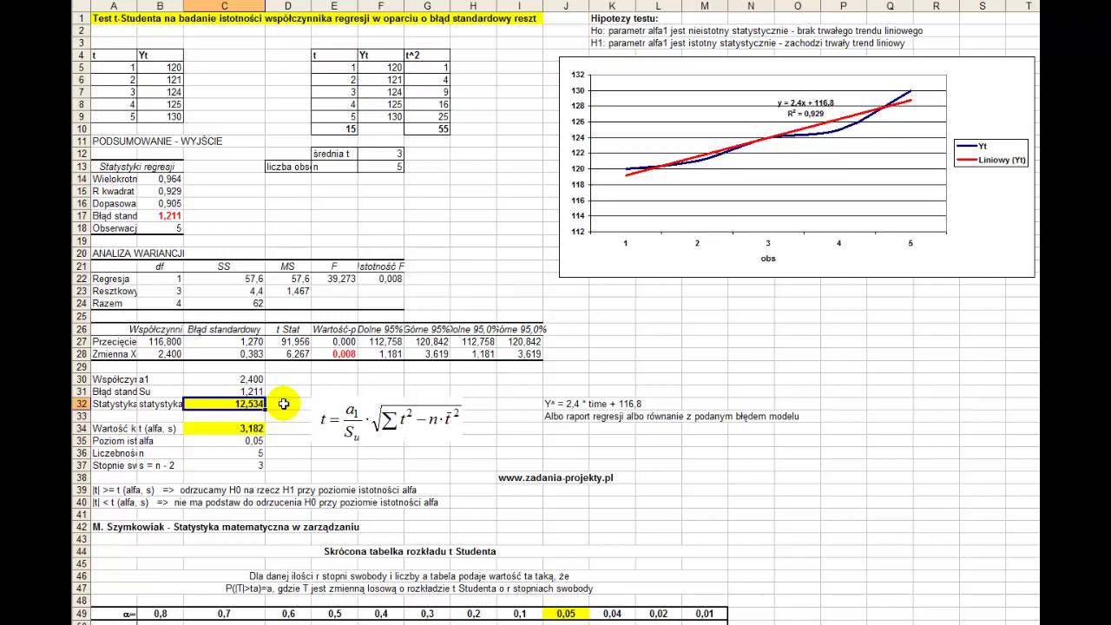
Review the test statistic with its label in B32:C32 and the critical value with its label in B34:C34
click(143, 427)
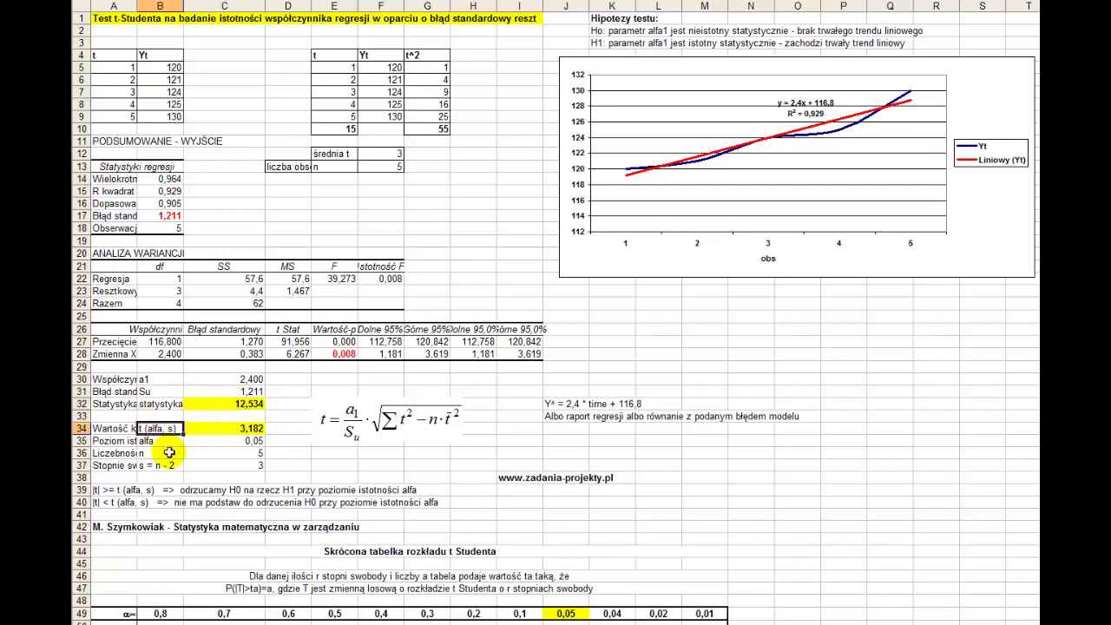
click(137, 403)
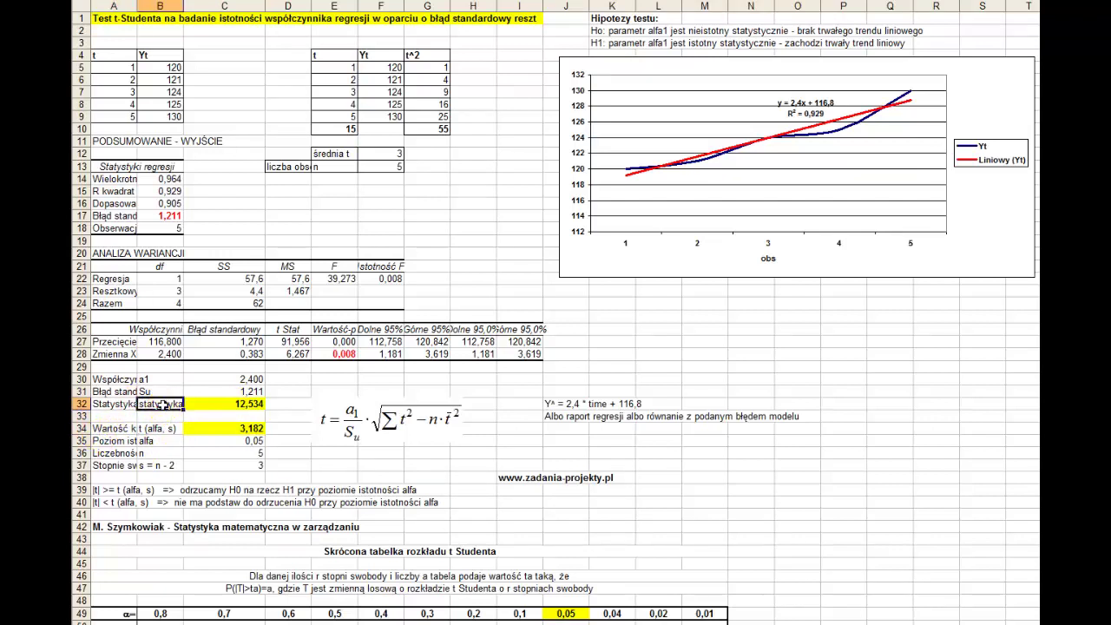
key(ctrl+z)
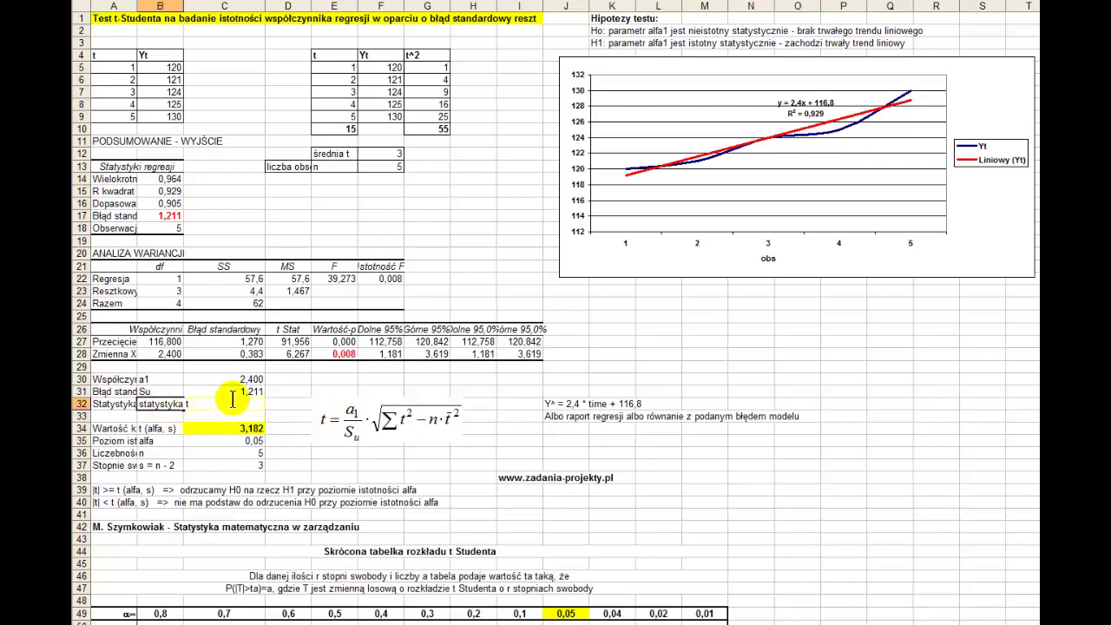
key(ctrl+y)
drag(164, 405, 203, 407)
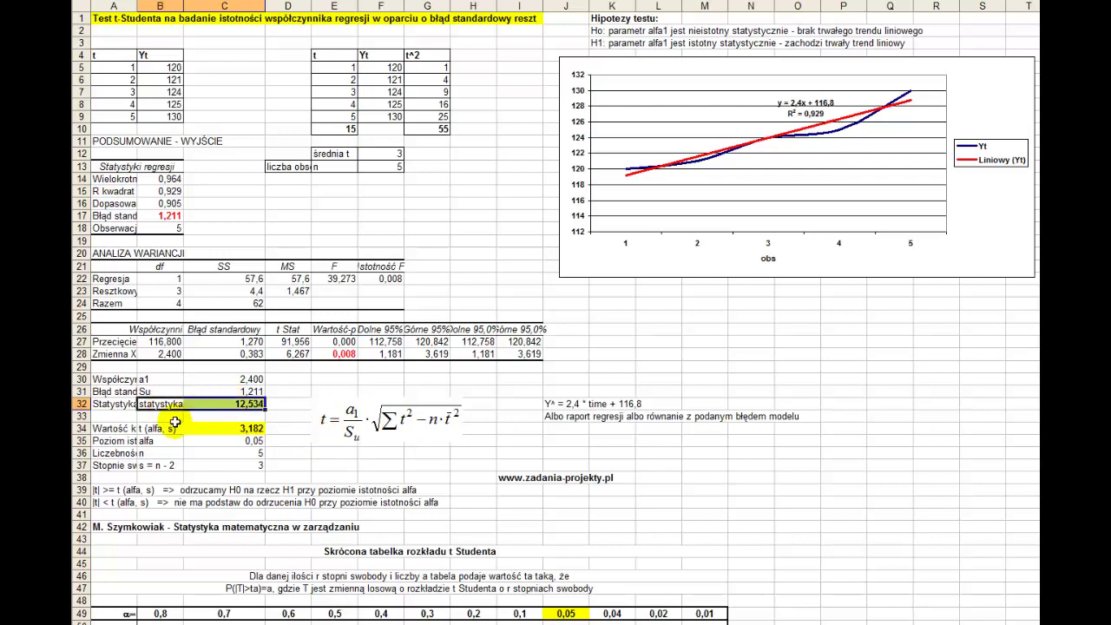
drag(149, 429, 186, 429)
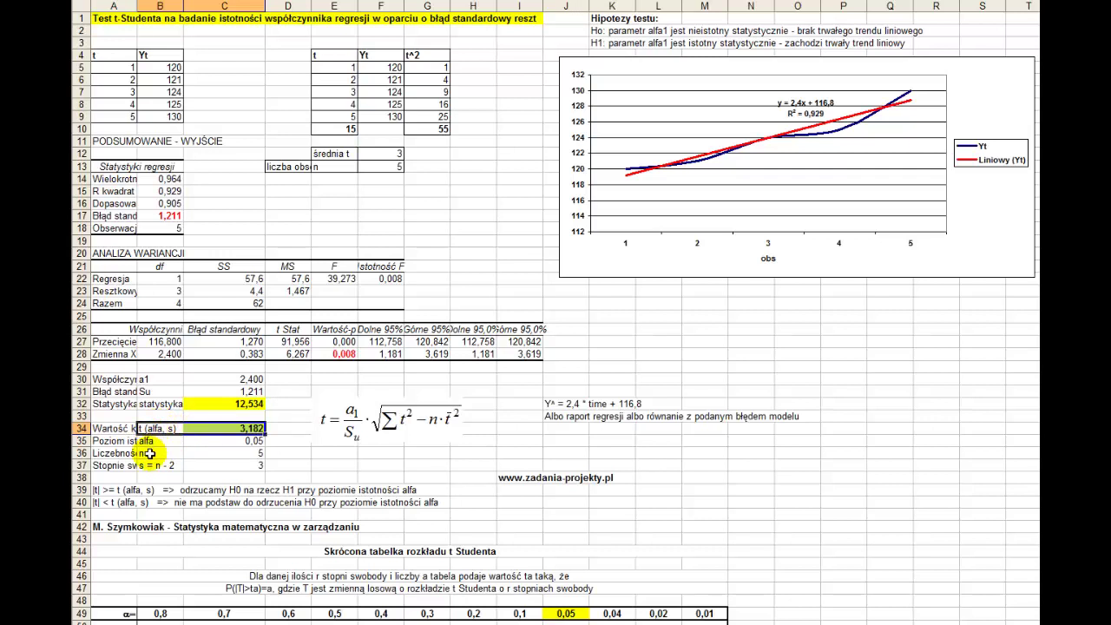
Check the significance level in C35, the sample size in C36 and the degrees of freedom with their n - 2 rule in B37:C37
click(205, 445)
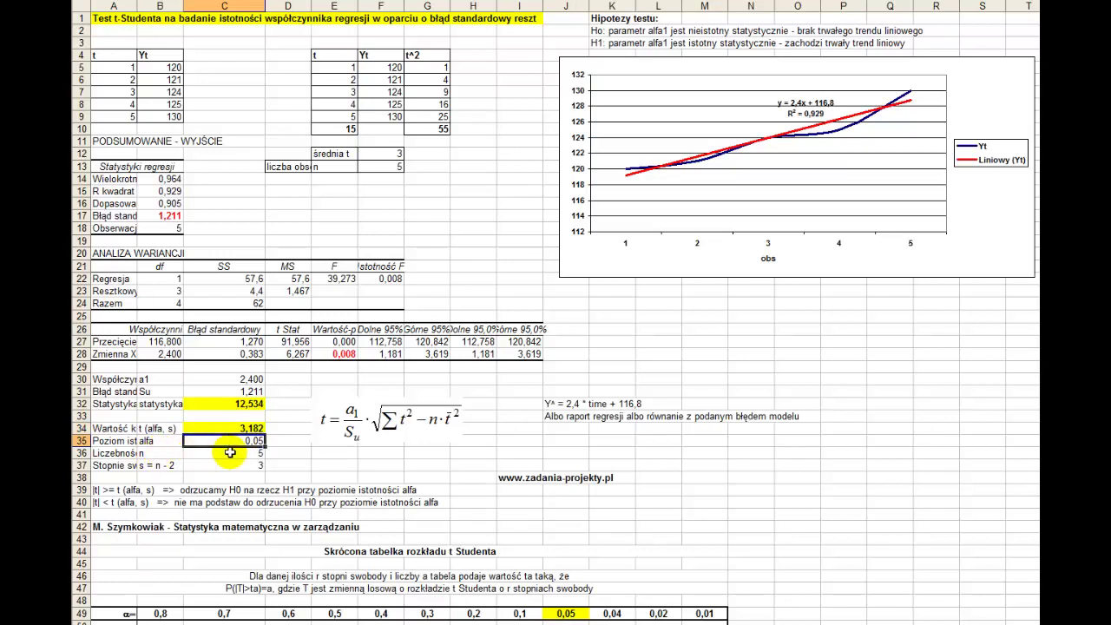
click(230, 452)
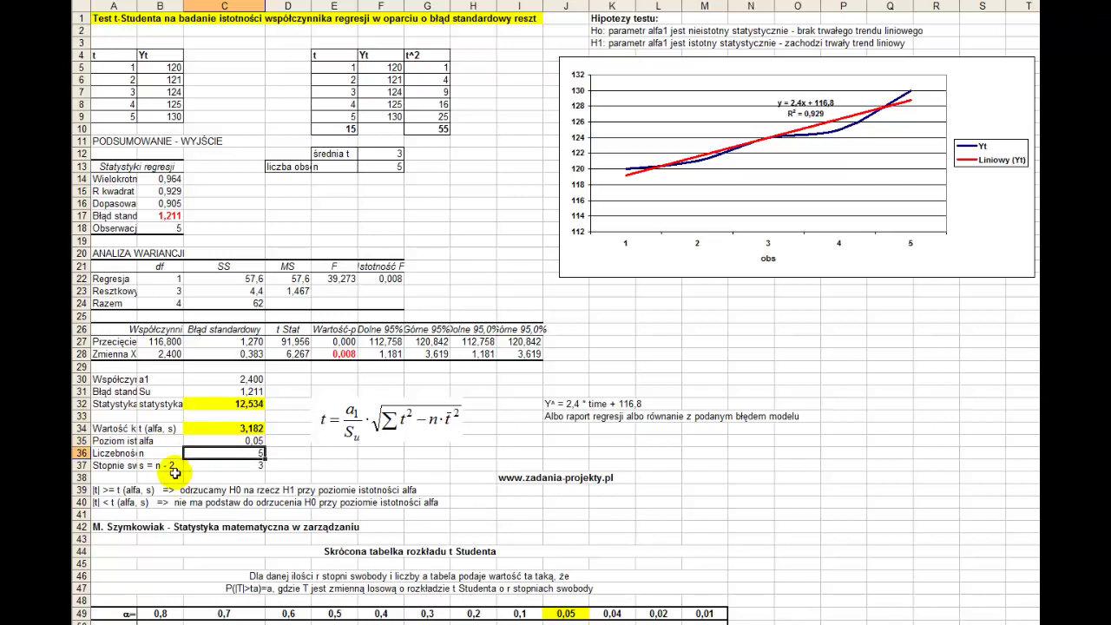
click(215, 466)
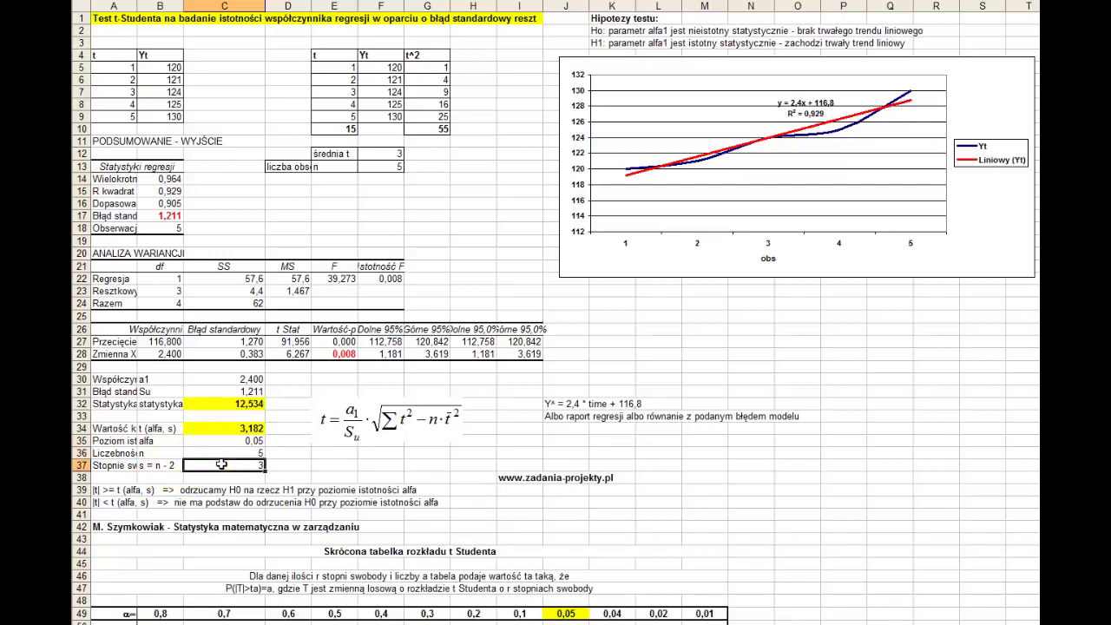
click(143, 466)
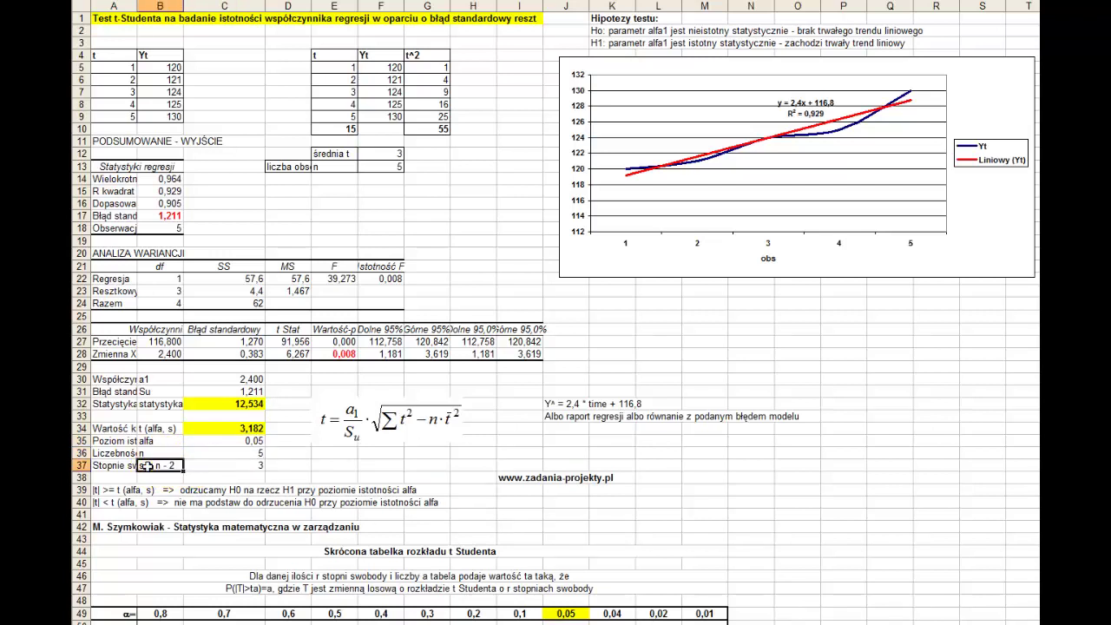
Inspect the ROZKŁAD.T.ODW formula and its arguments behind the critical value in C34, leaving it as it is
double_click(217, 428)
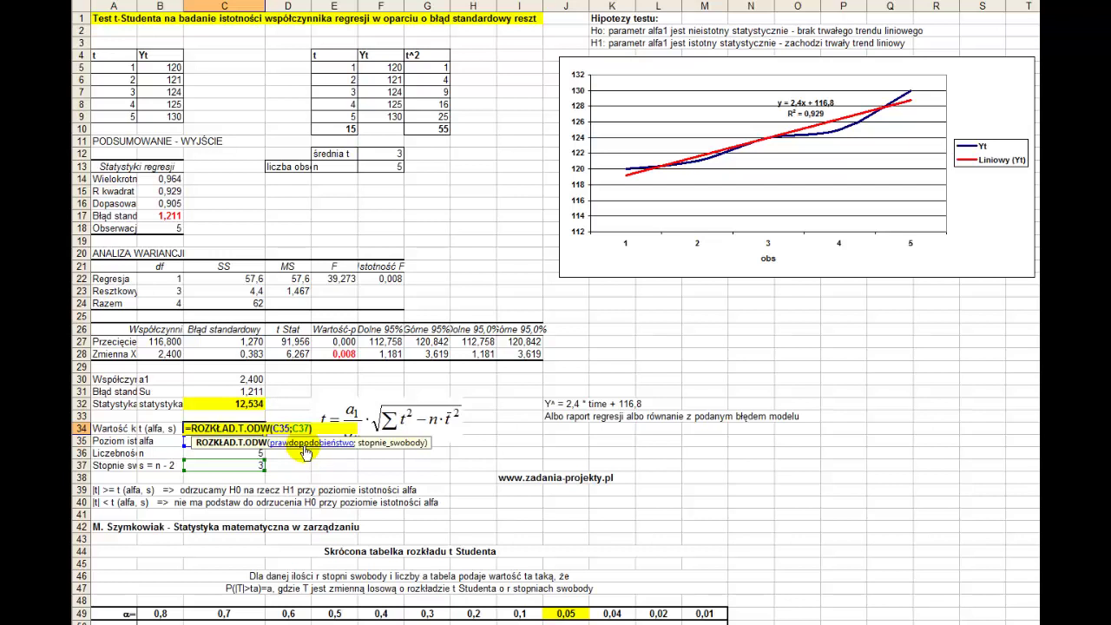
click(406, 450)
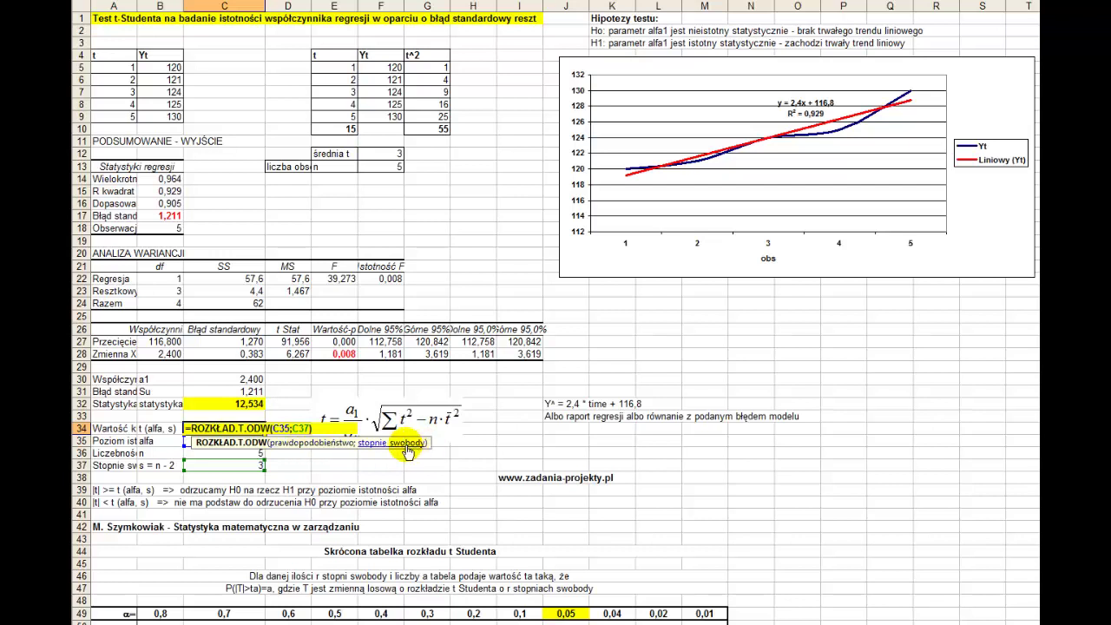
key(Return)
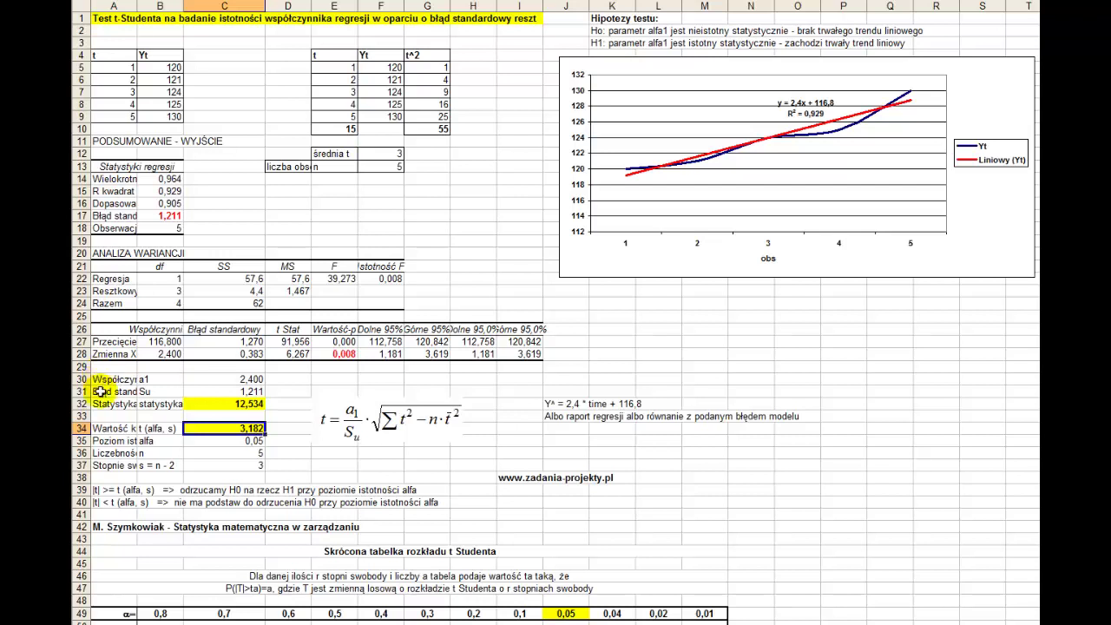
Compare the test statistic in C32 with the critical value in C34 against hypotheses H1 in K3 and H0 in K2
click(223, 404)
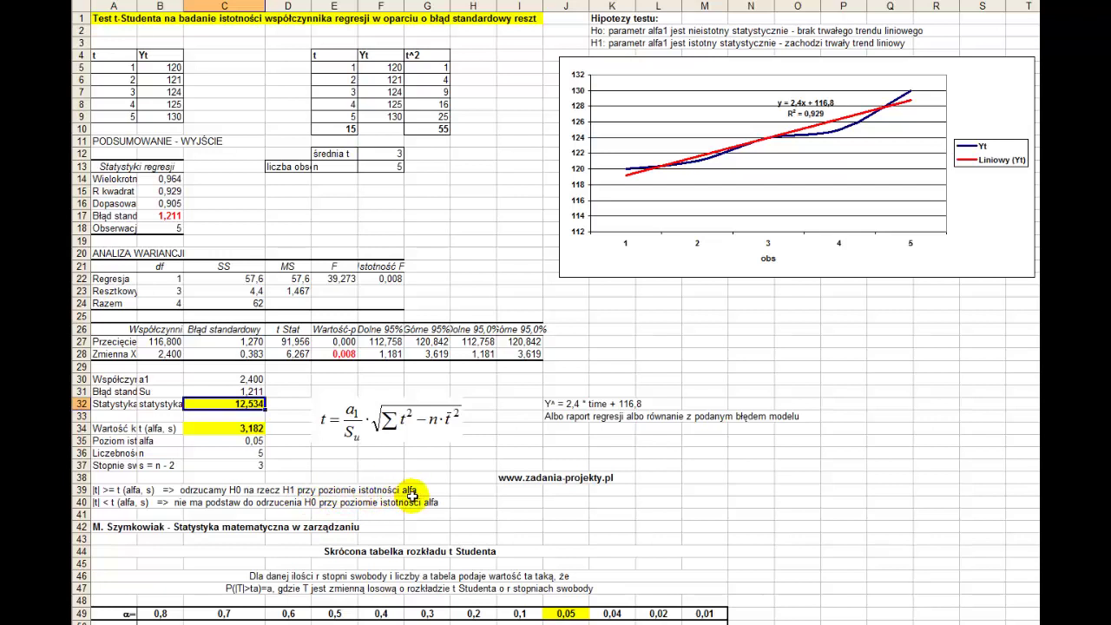
click(611, 42)
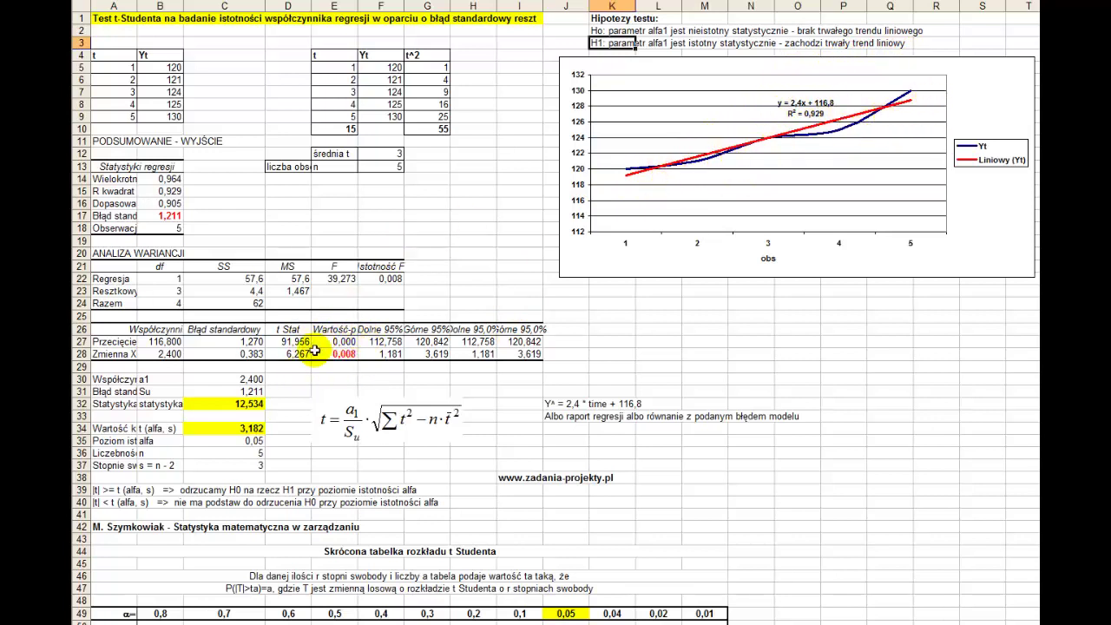
click(205, 405)
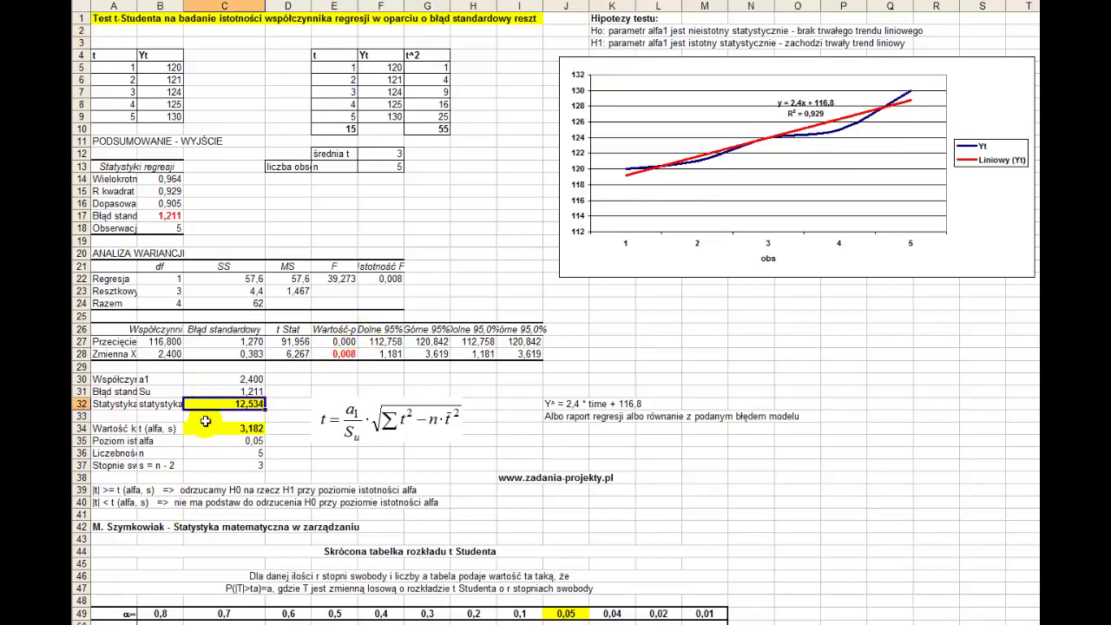
click(220, 432)
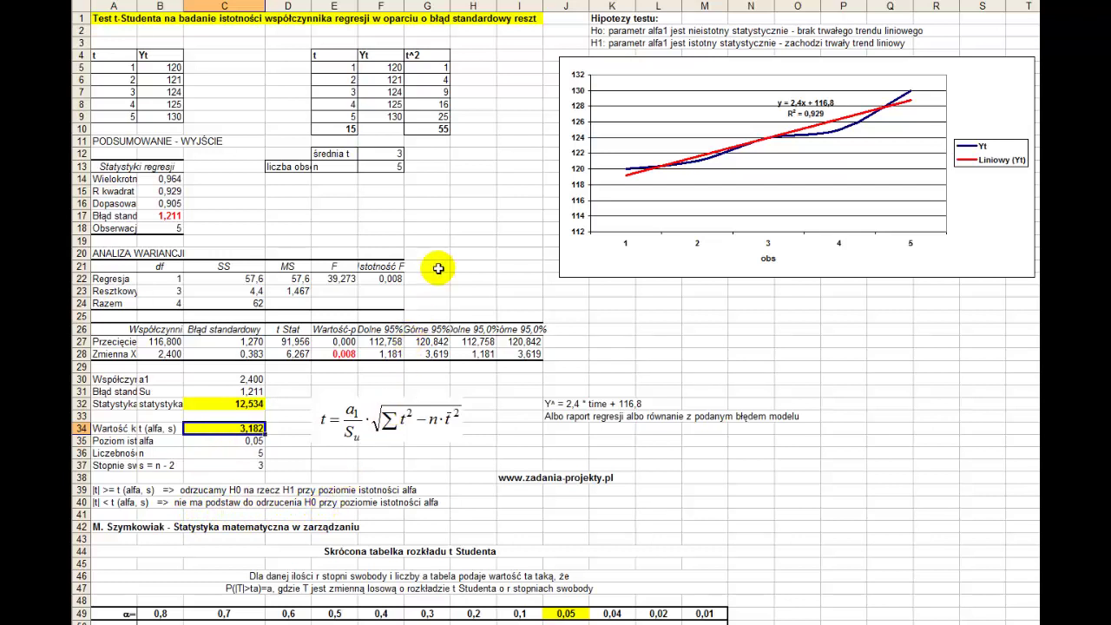
click(603, 31)
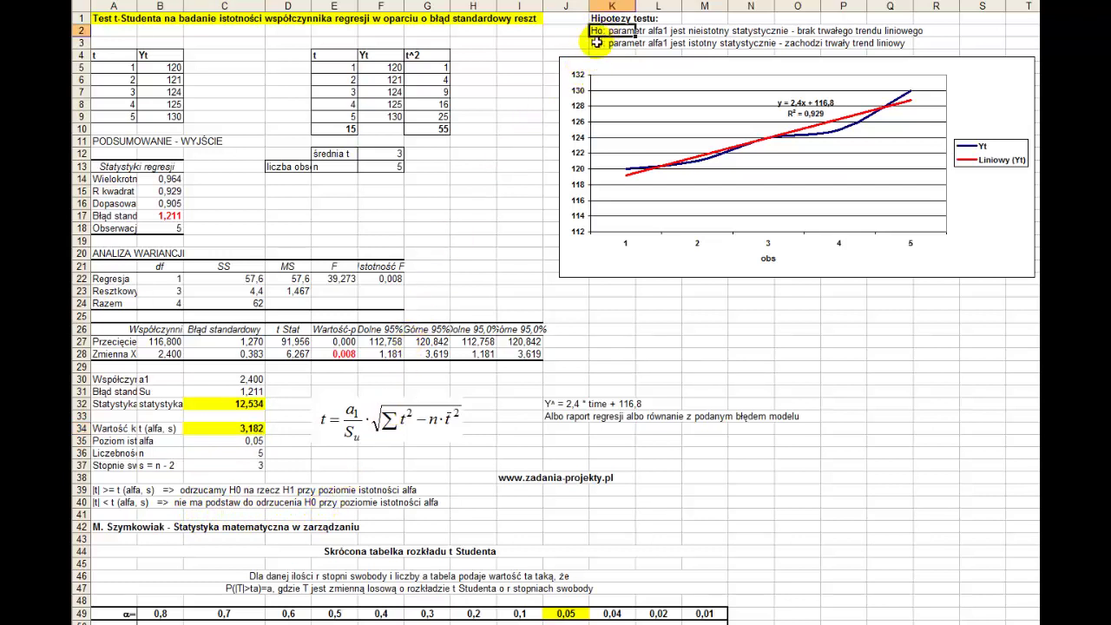